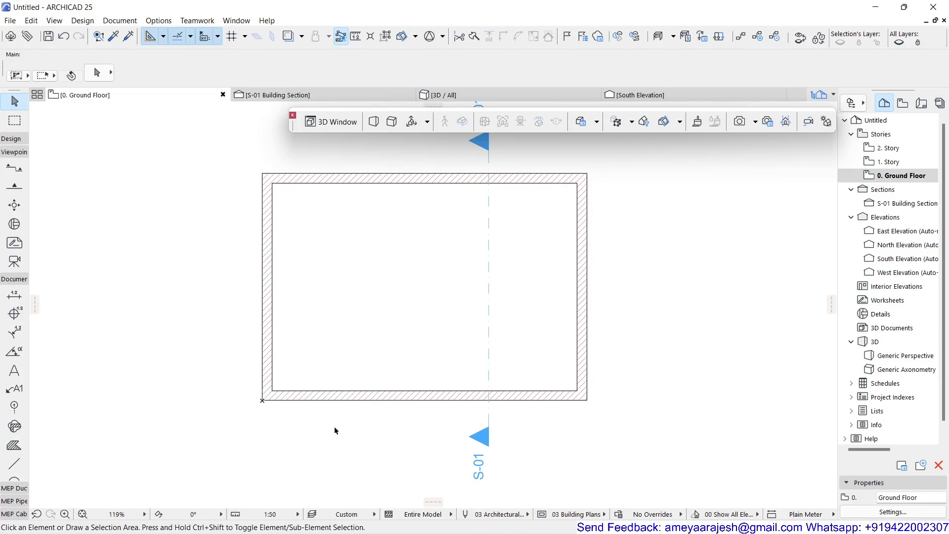
# Examine the brick room in the 3D view from outside and in the generic interior perspective.
pyautogui.click(464, 94)
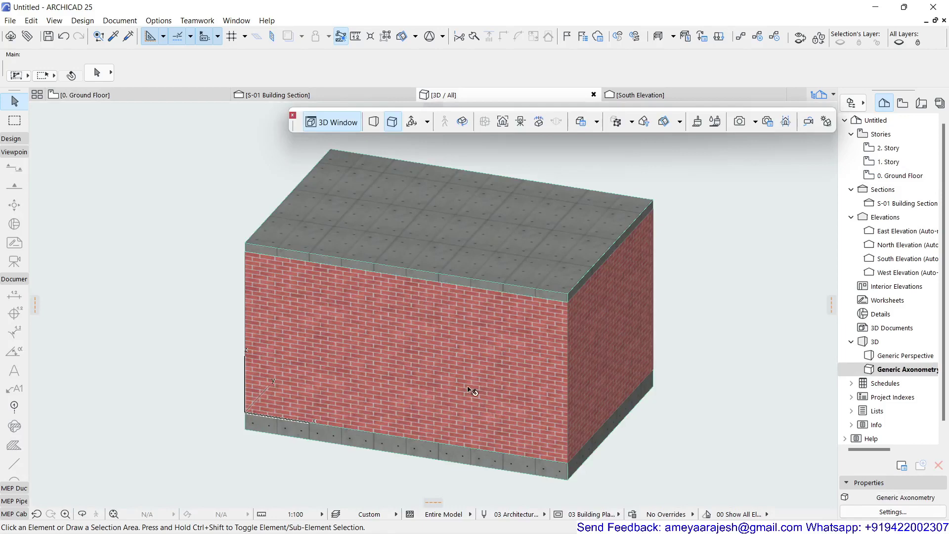
pyautogui.moveTo(473, 391); pyautogui.dragTo(675, 397)
pyautogui.doubleClick(900, 355)
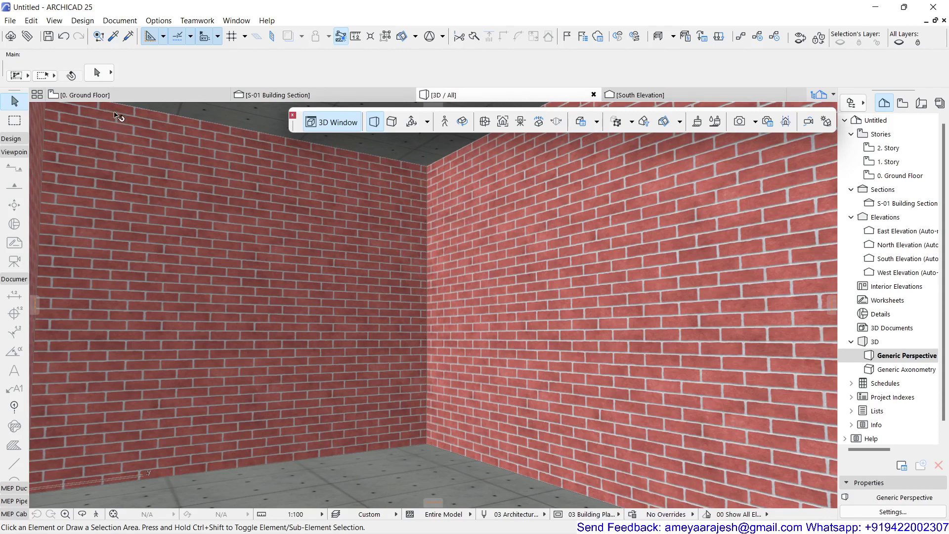
# Return to the ground floor plan and choose Area Light 25 from the general light sources as the default lamp.
pyautogui.click(111, 94)
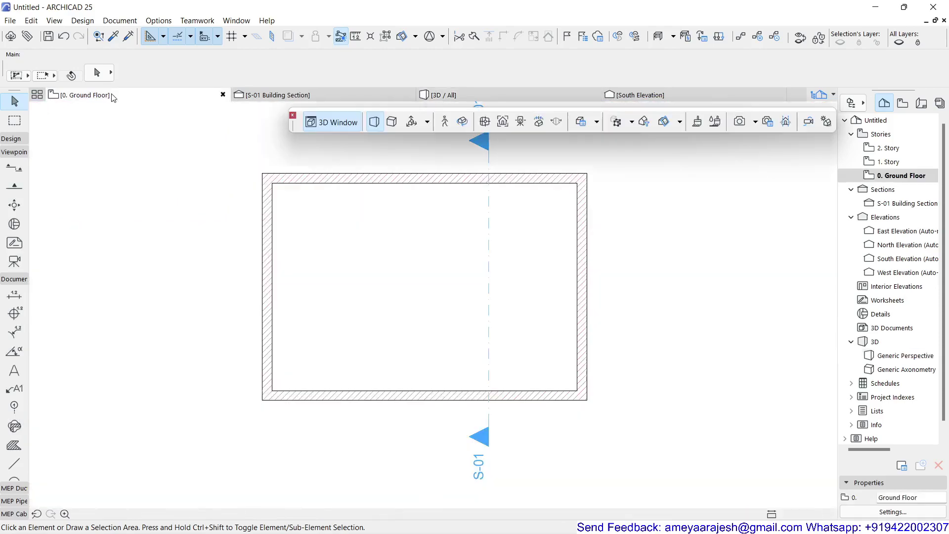
pyautogui.click(12, 143)
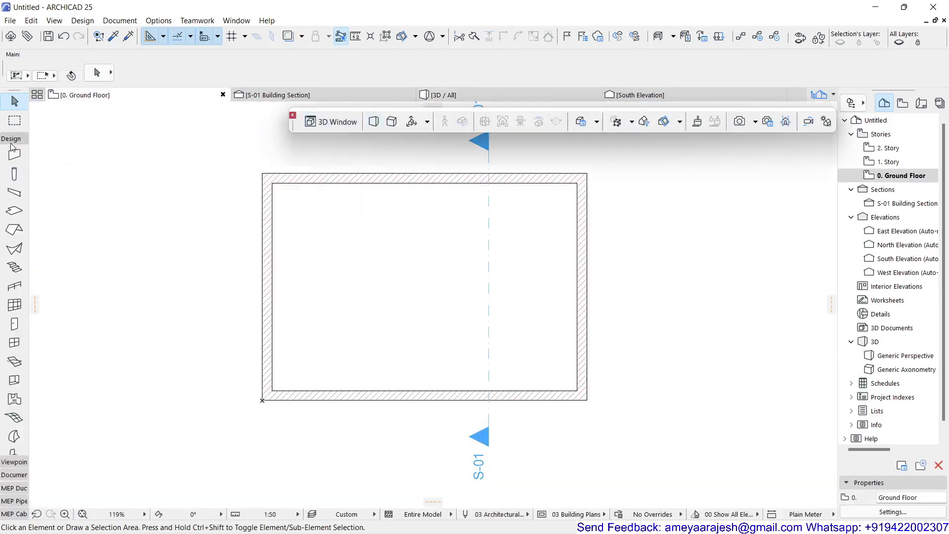
pyautogui.scroll(-3, 13, 267)
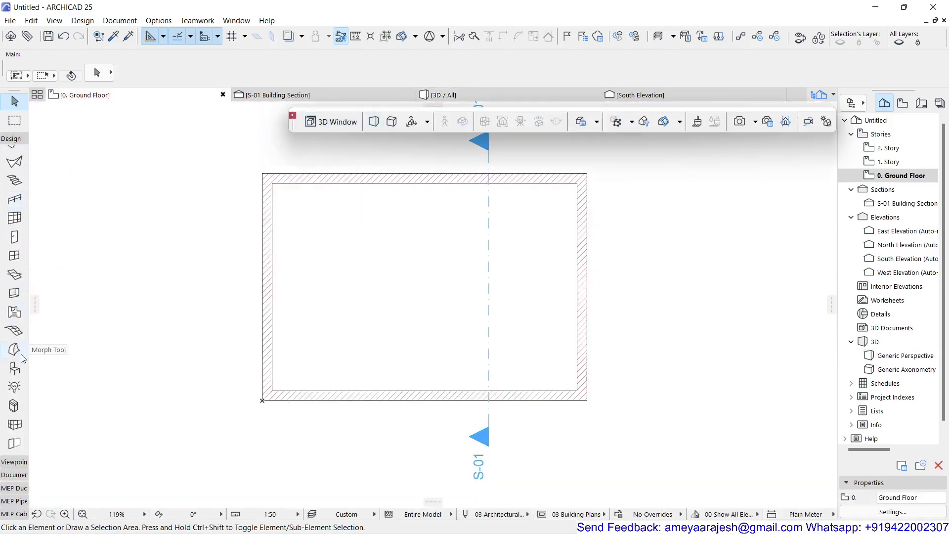
pyautogui.doubleClick(15, 387)
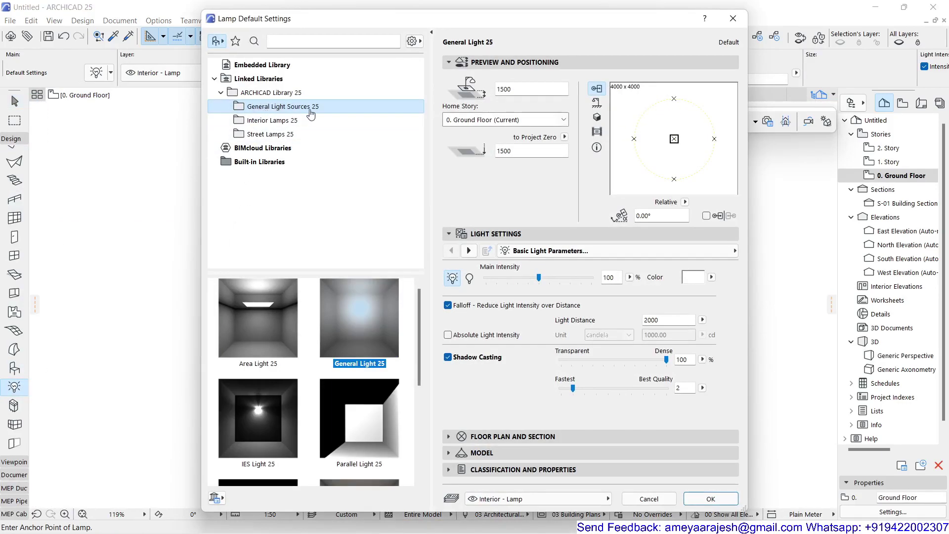
pyautogui.click(247, 327)
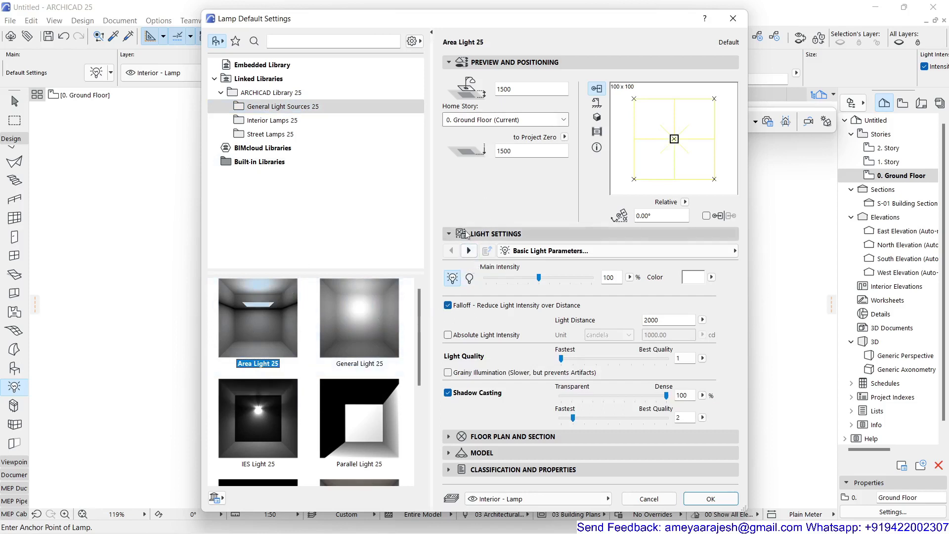
# Set the area light's shape to Line with a length of 2500 and switch its preview to 3D.
pyautogui.click(469, 251)
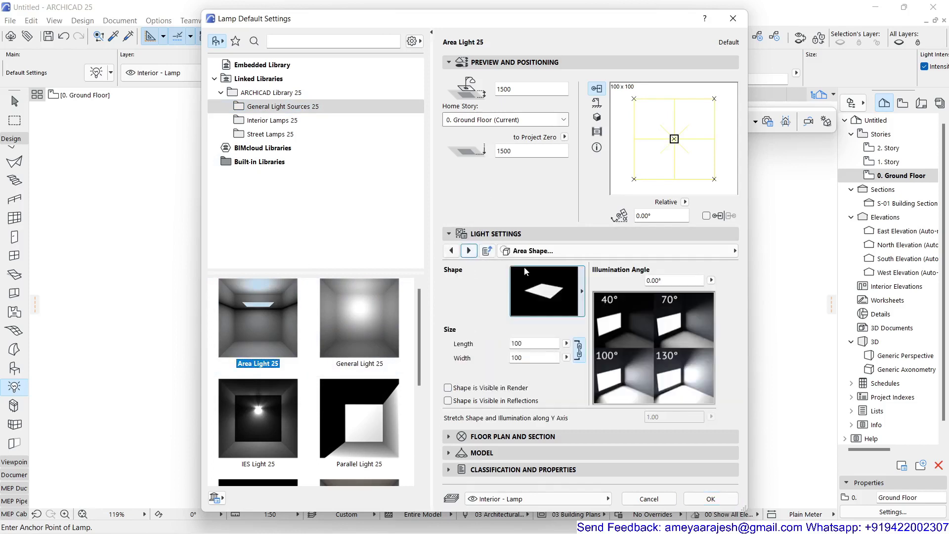
pyautogui.click(535, 292)
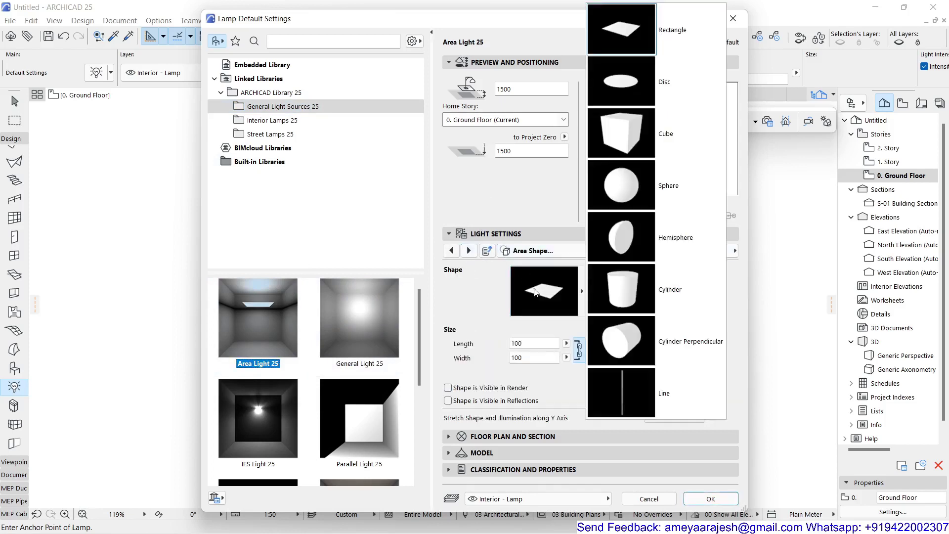
pyautogui.click(610, 390)
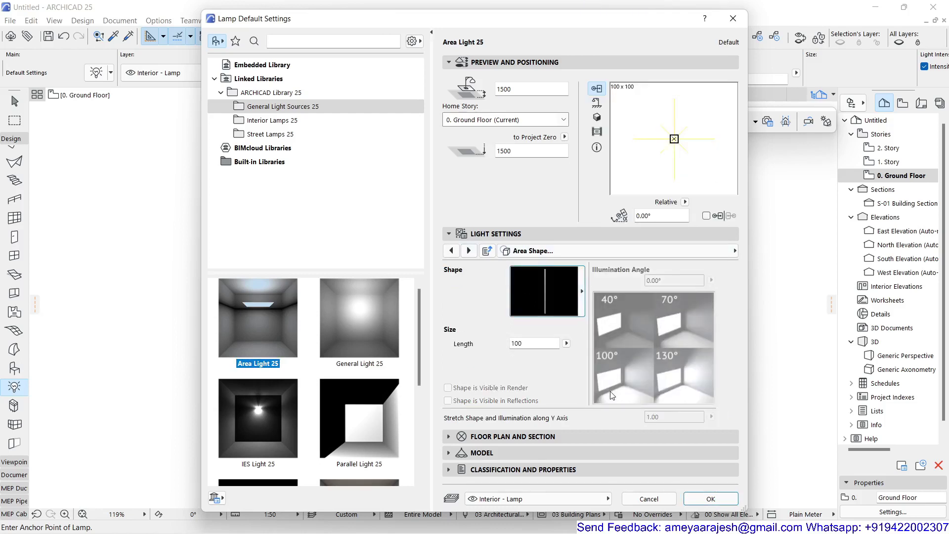
pyautogui.doubleClick(530, 342)
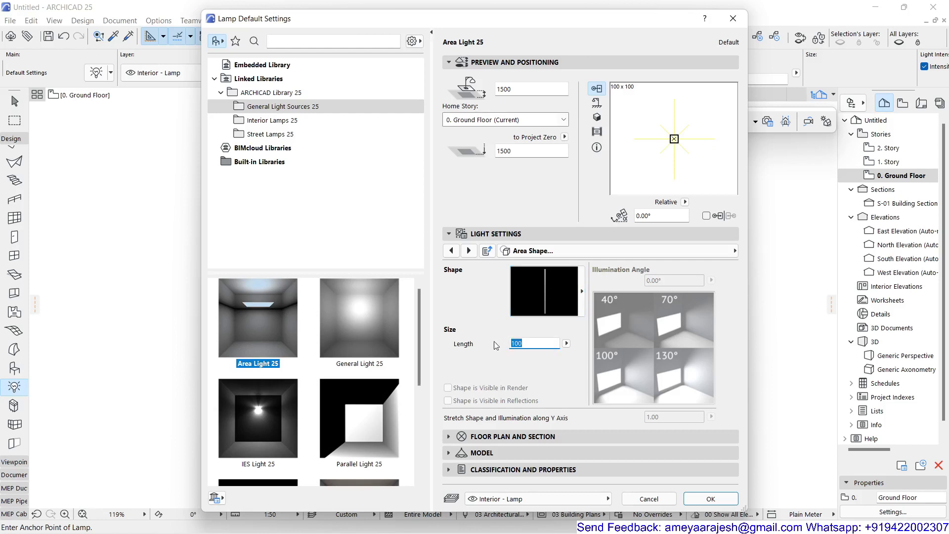
pyautogui.write('2500')
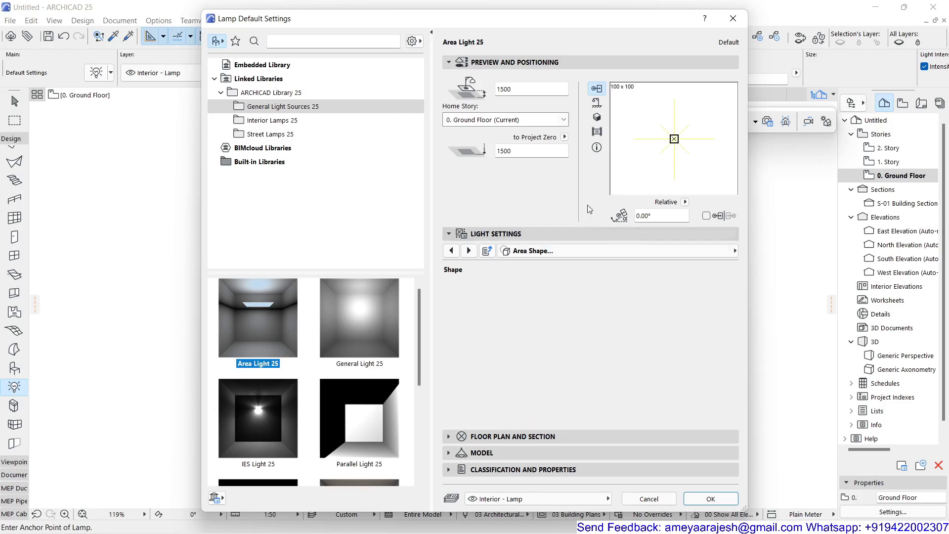
pyautogui.click(595, 118)
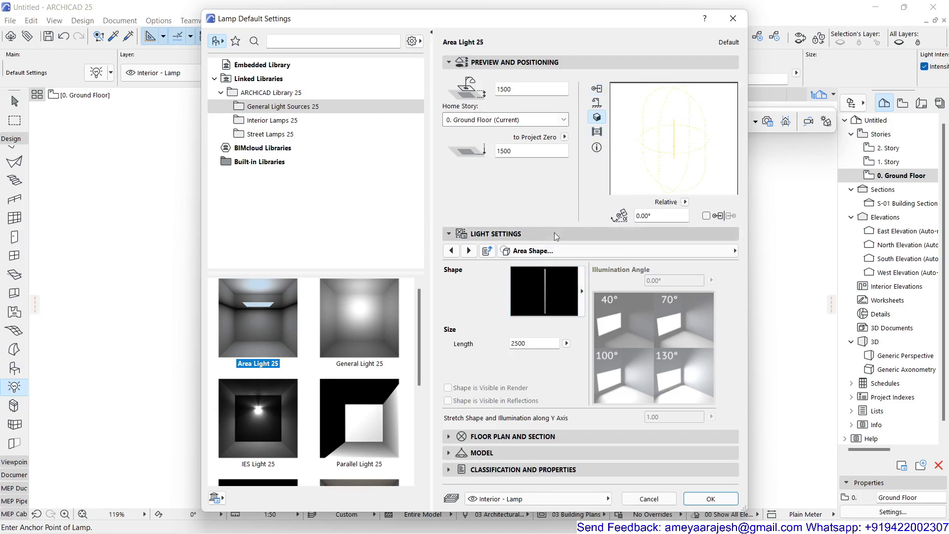
# Set the area light's 2D illumination pen and contour pen to orange in the floor plan representation.
pyautogui.click(469, 251)
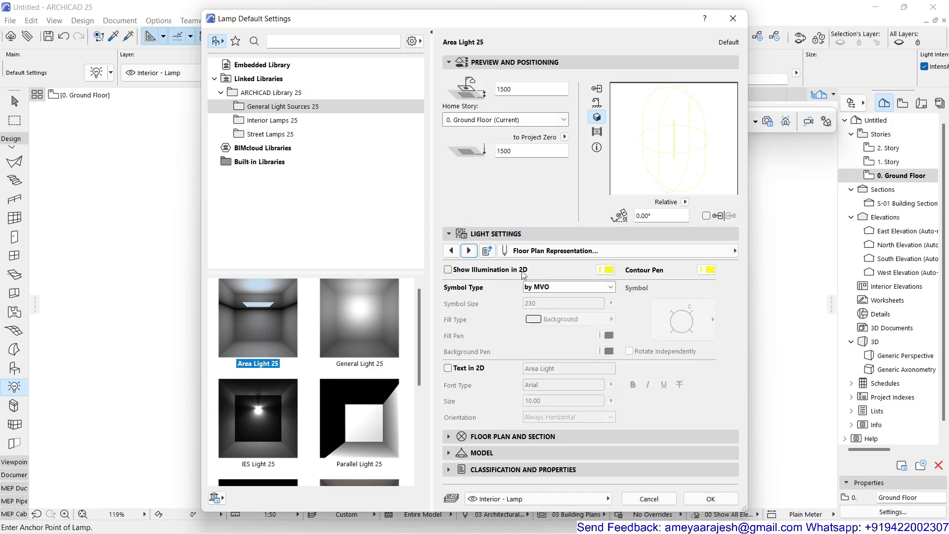
pyautogui.click(608, 270)
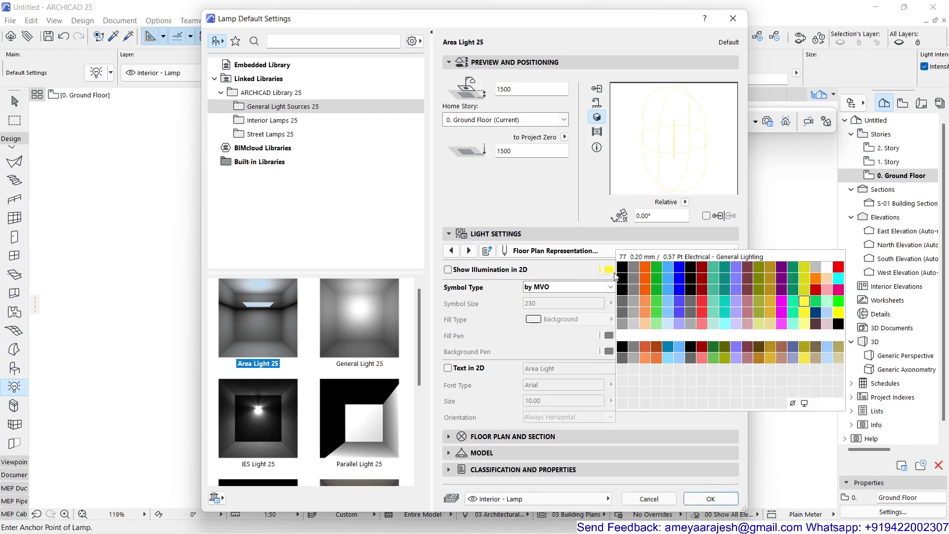
pyautogui.click(647, 310)
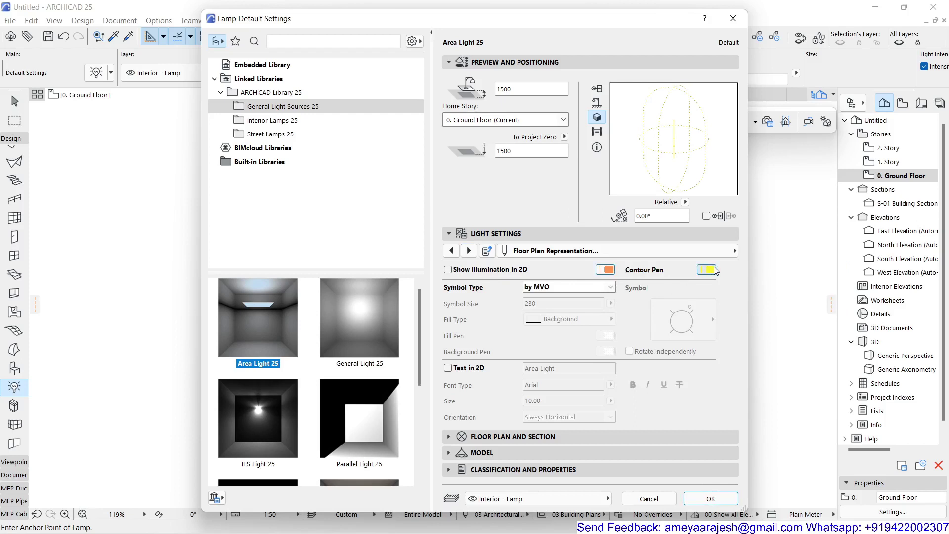
pyautogui.click(701, 270)
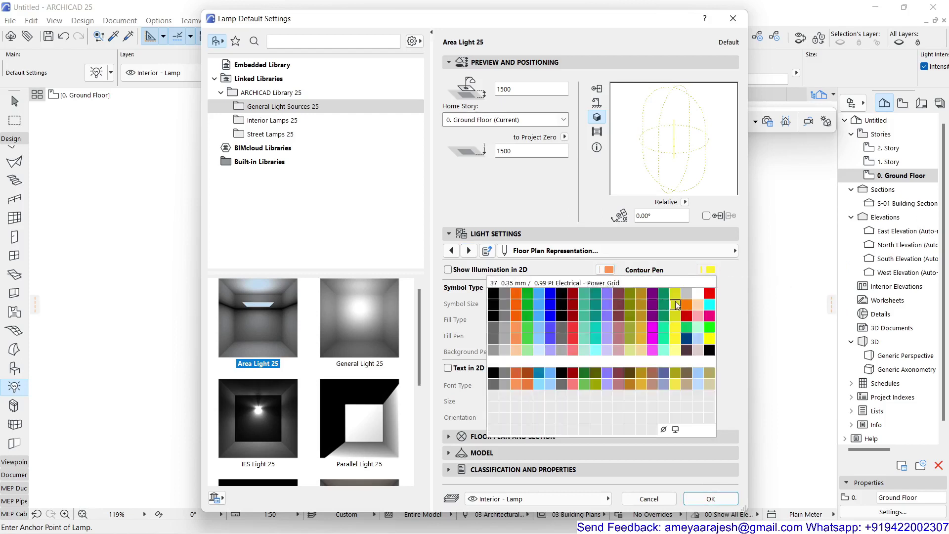
pyautogui.click(517, 339)
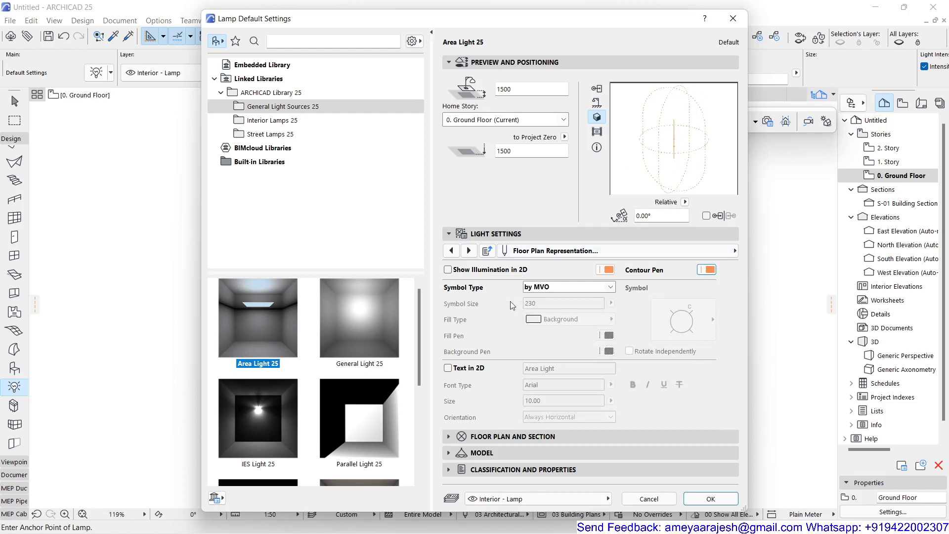
# Review the remaining light settings, accept them and place the area light inside the room near the plan's upper-left corner.
pyautogui.click(468, 250)
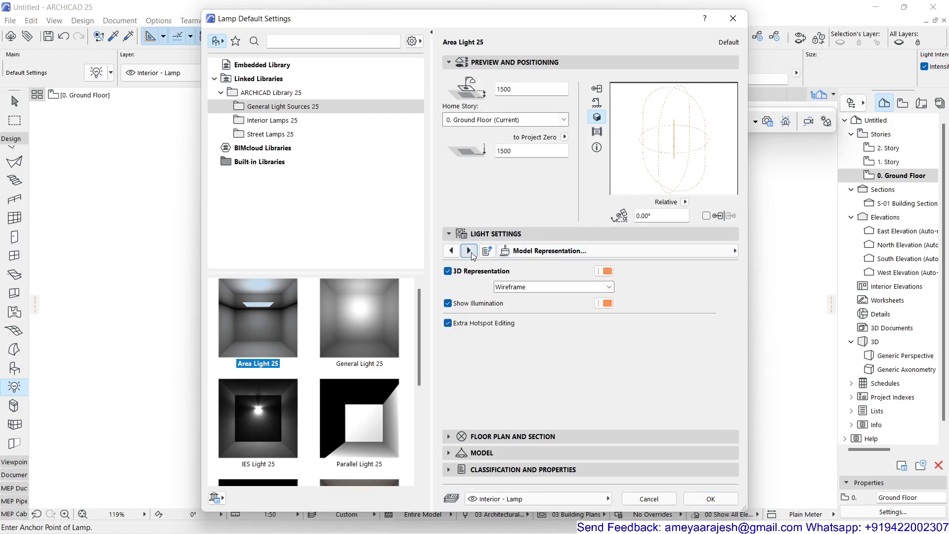
pyautogui.click(469, 250)
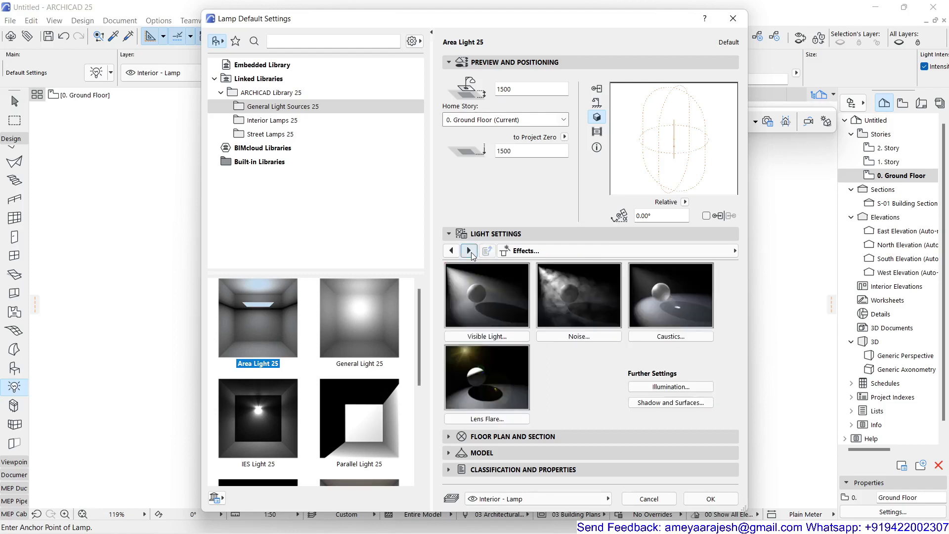
pyautogui.click(468, 251)
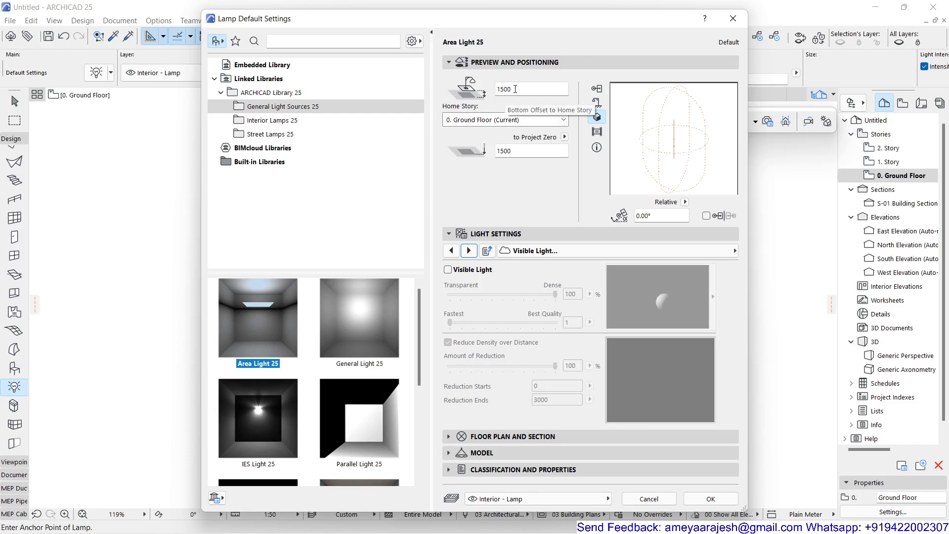
pyautogui.click(697, 502)
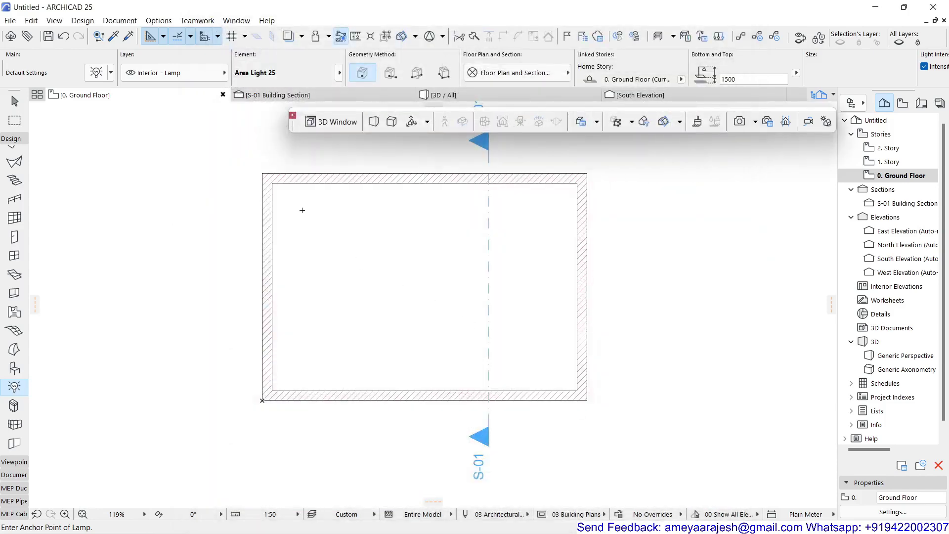
pyautogui.click(297, 207)
pyautogui.click(15, 102)
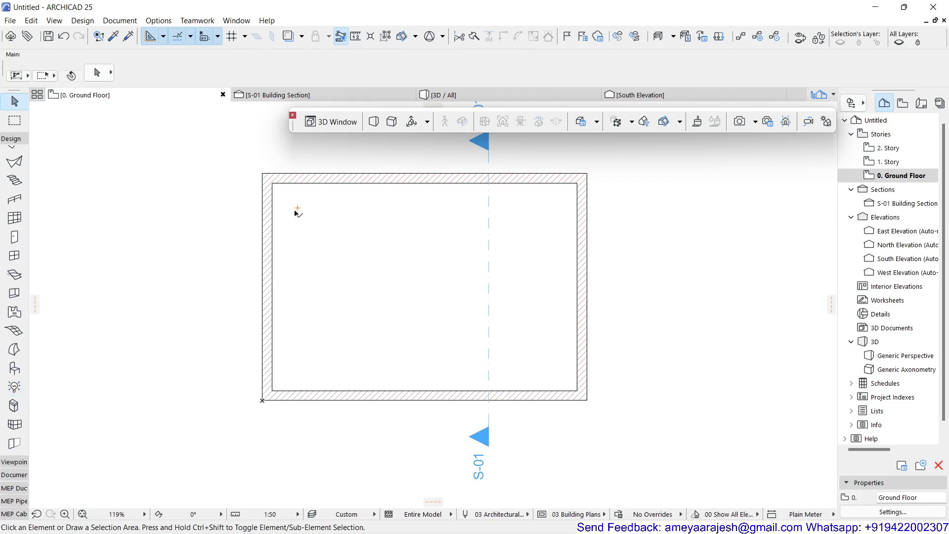
# Turn on Show Illumination in 2D for the placed area light.
pyautogui.click(297, 208)
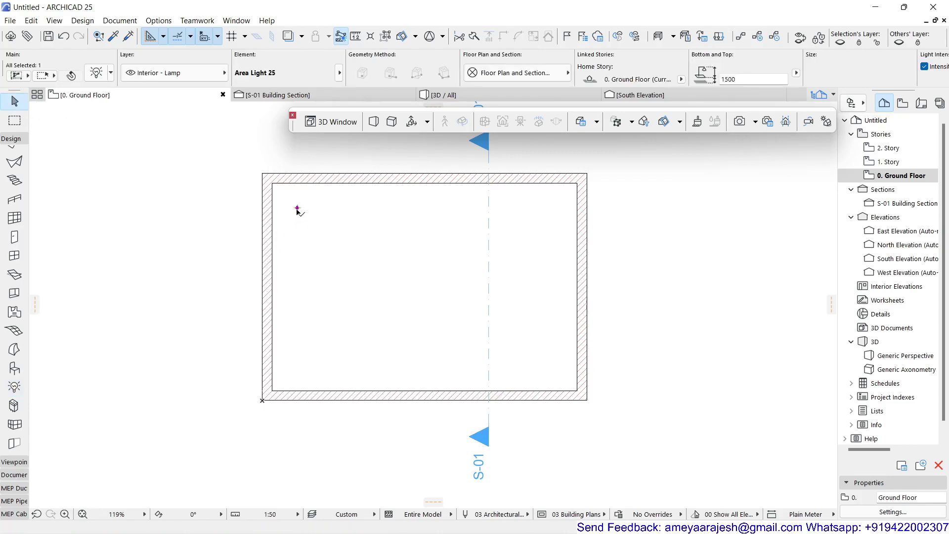
pyautogui.click(98, 72)
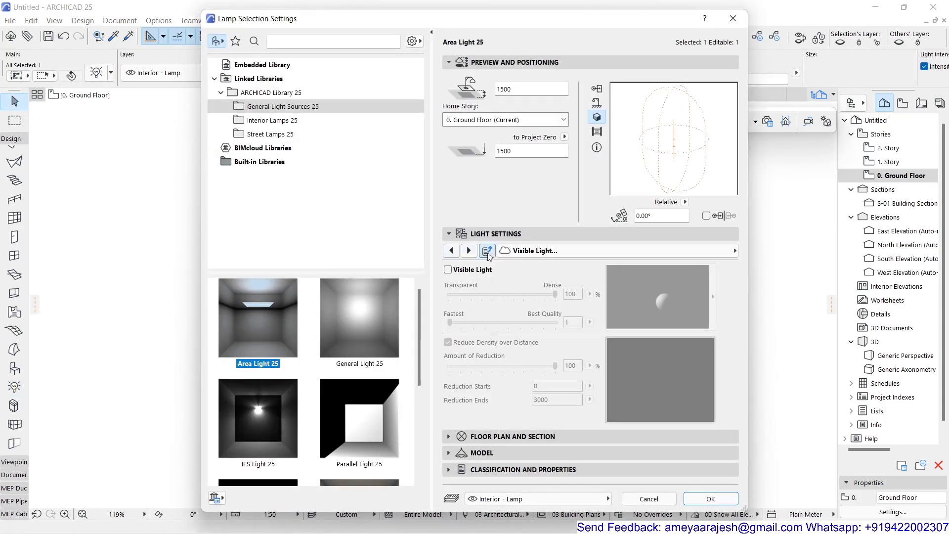
pyautogui.click(451, 250)
pyautogui.click(451, 251)
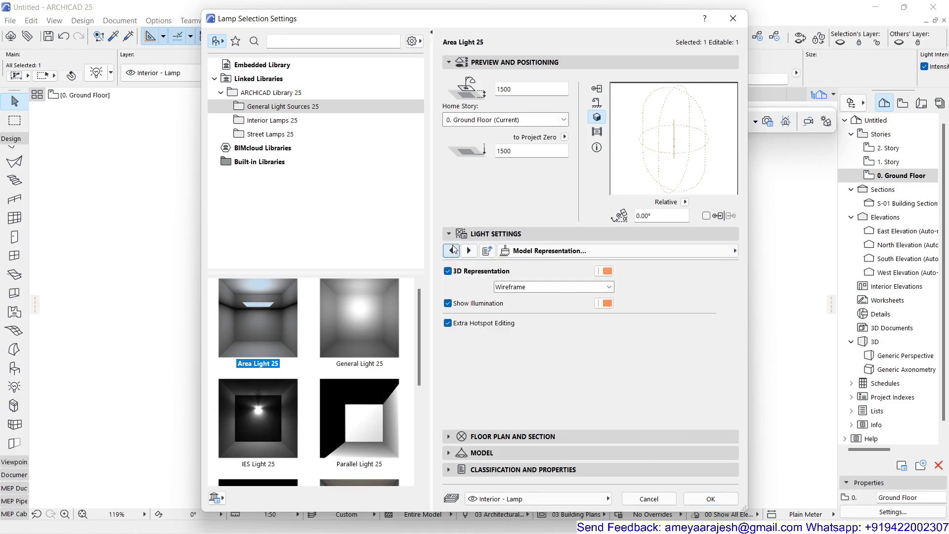
pyautogui.click(452, 251)
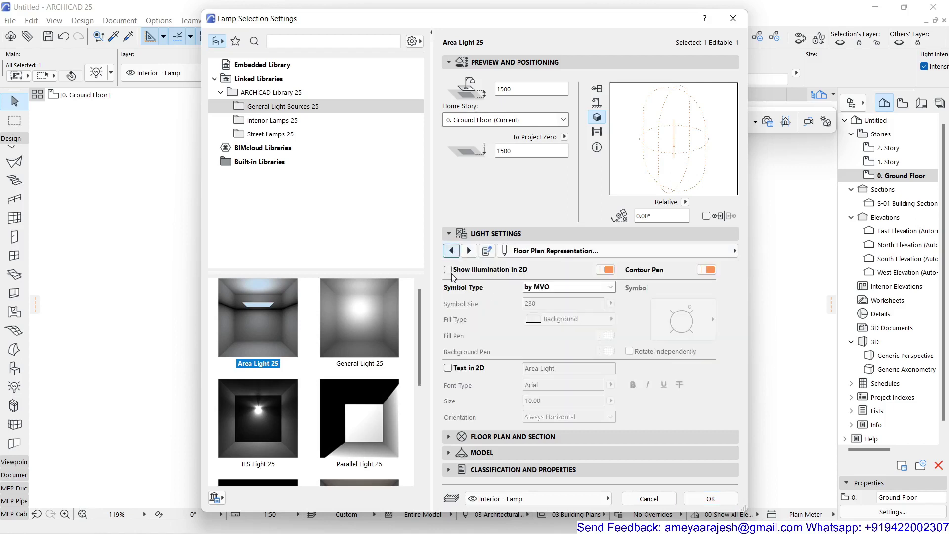
pyautogui.click(469, 271)
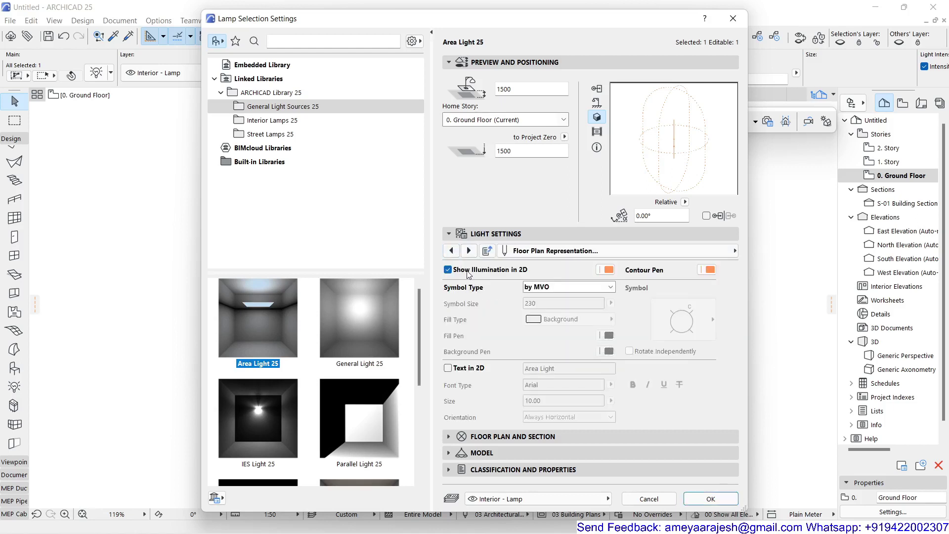
pyautogui.click(710, 499)
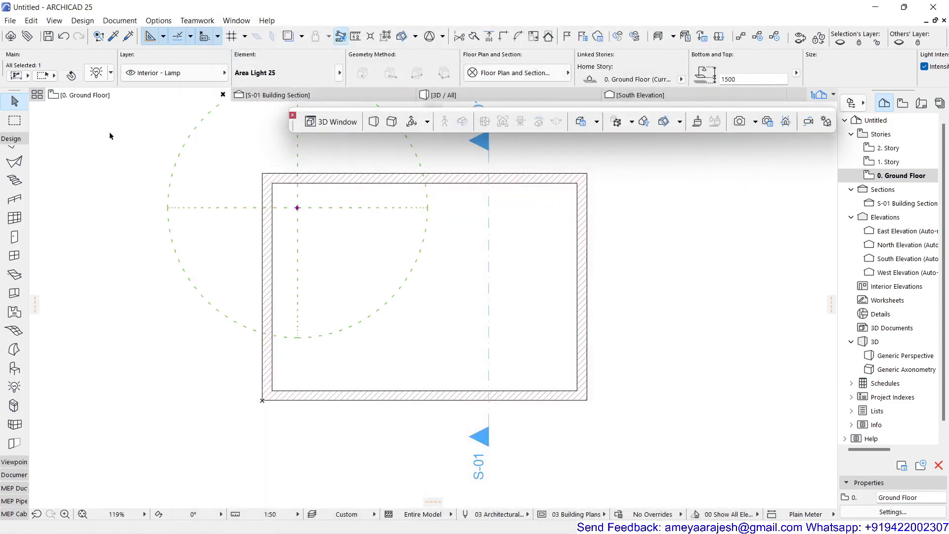
# Set the placed area light's Light Distance to 1000 and display it in the 3D perspective.
pyautogui.click(97, 74)
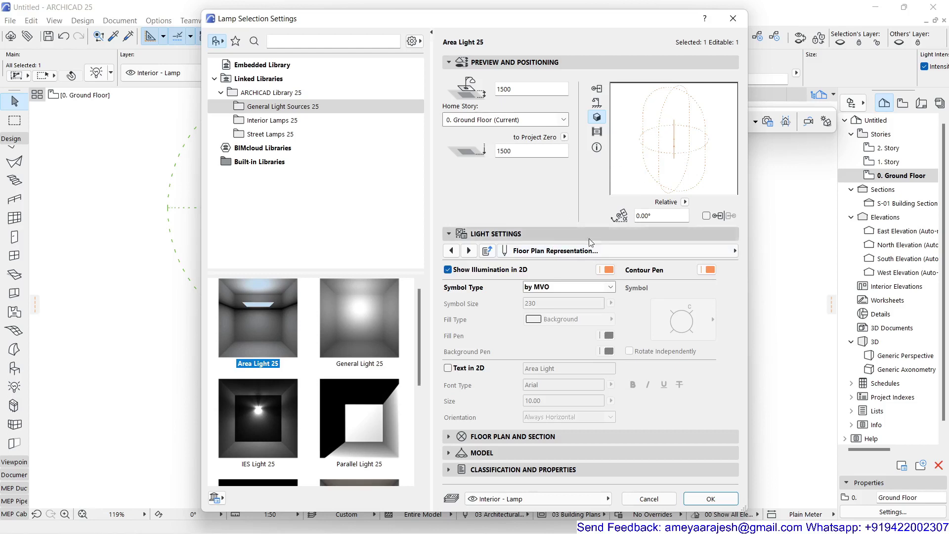
pyautogui.click(453, 251)
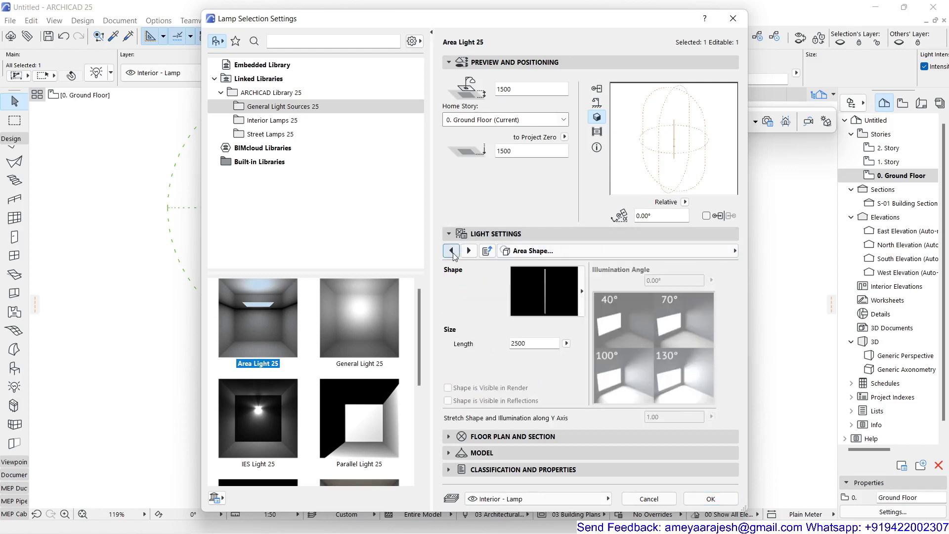
pyautogui.click(451, 251)
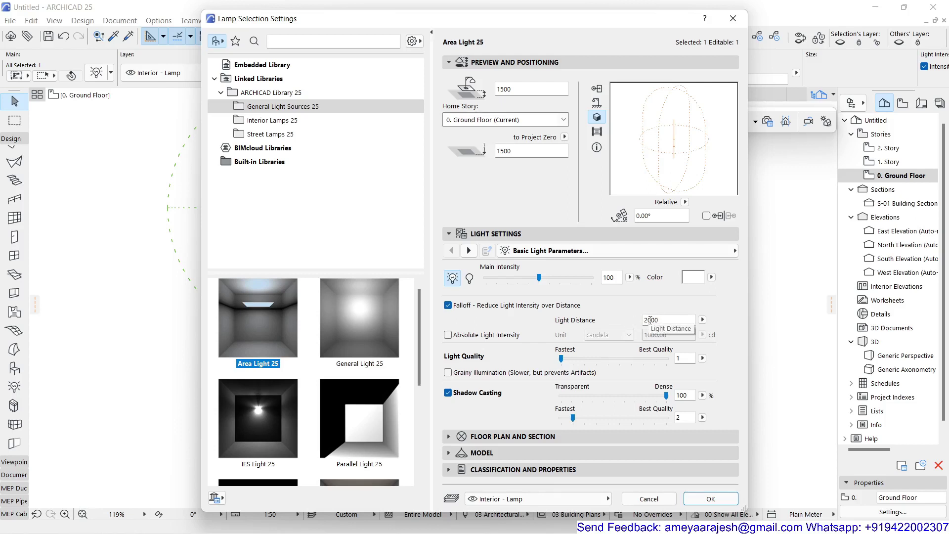
pyautogui.moveTo(648, 319); pyautogui.dragTo(642, 324)
pyautogui.press('Return')
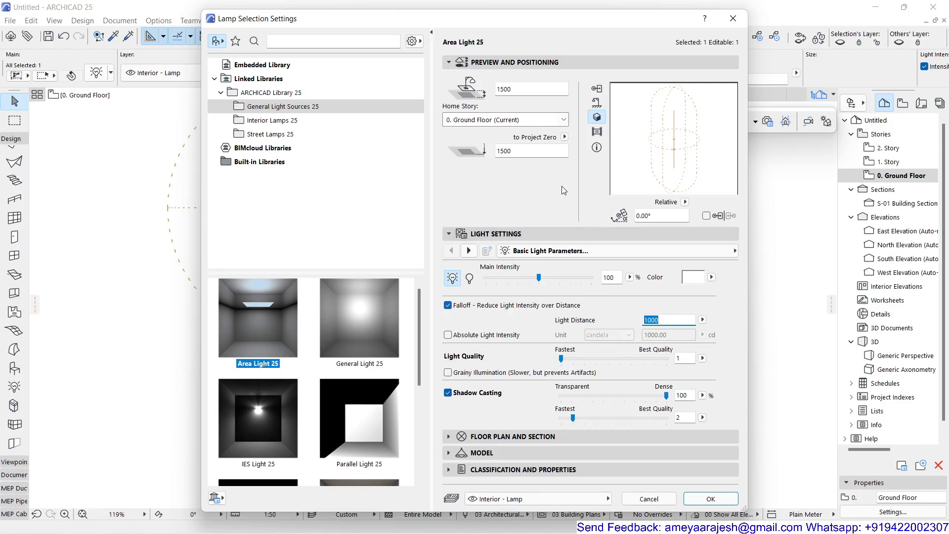
pyautogui.click(710, 499)
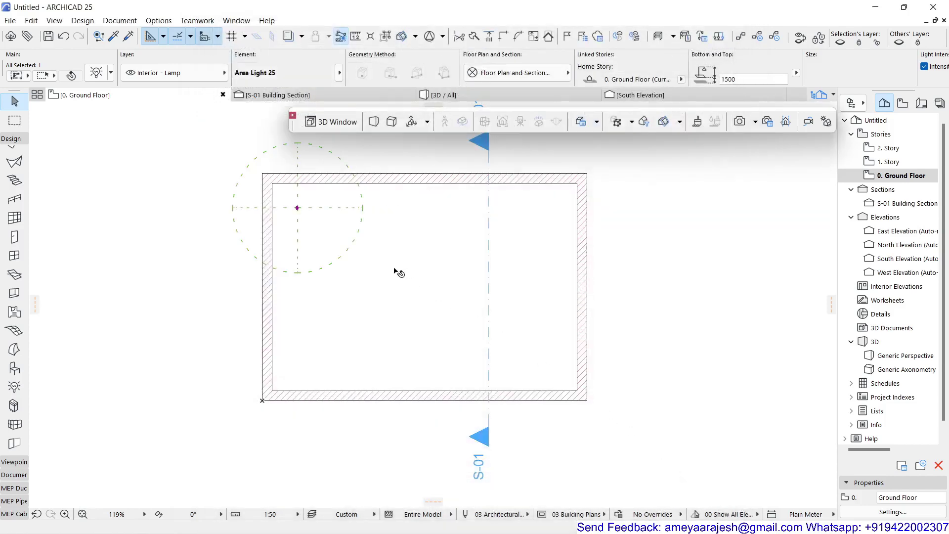
pyautogui.click(441, 95)
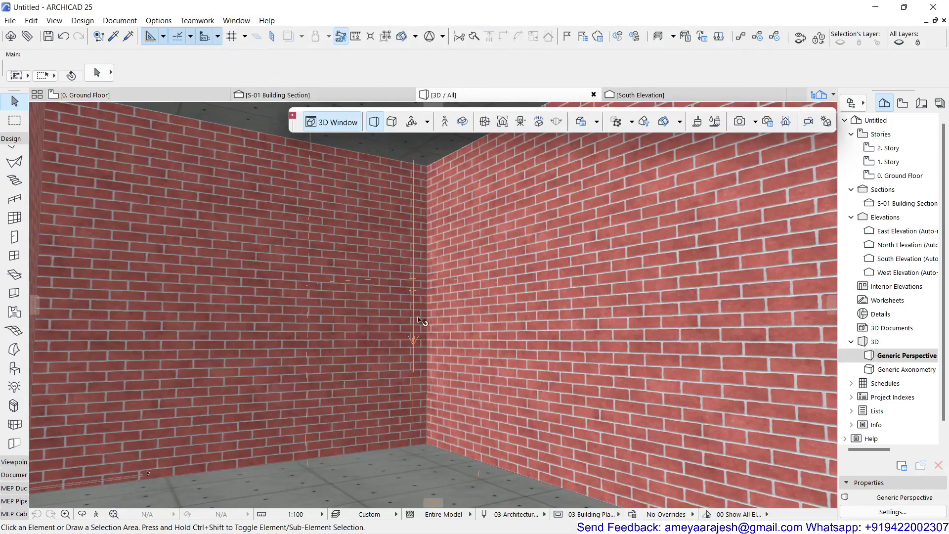
# Set the placed area light's 3D Representation pen to magenta in its model representation settings.
pyautogui.click(415, 345)
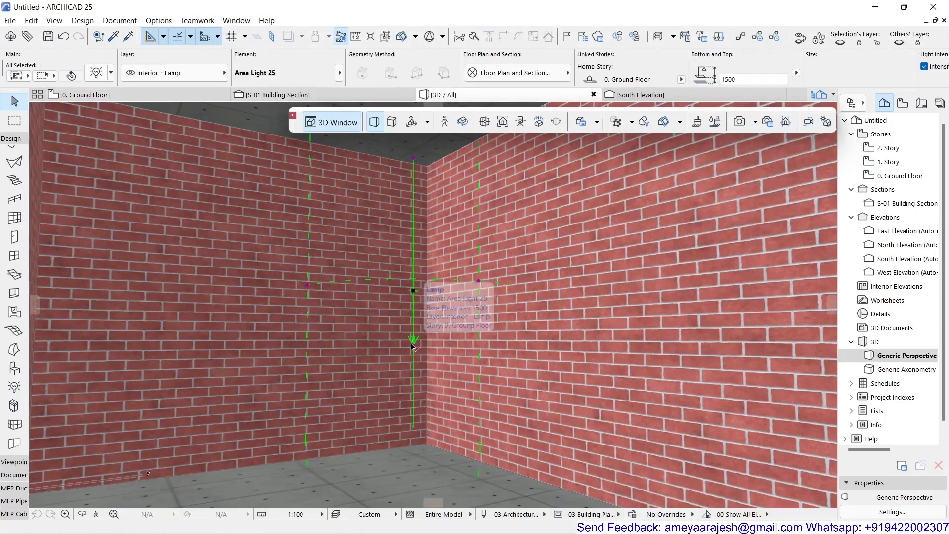
pyautogui.click(96, 75)
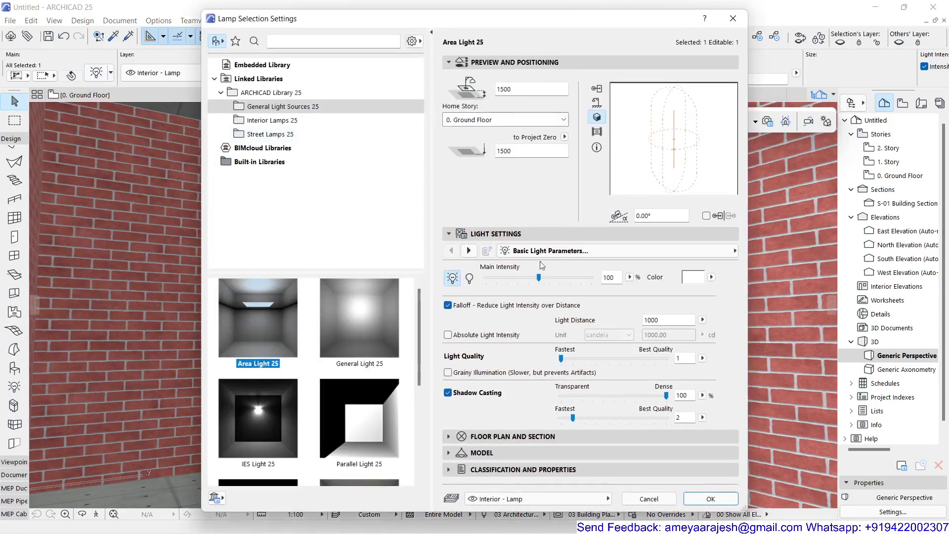
pyautogui.click(468, 250)
pyautogui.click(468, 250)
pyautogui.click(467, 249)
pyautogui.click(450, 250)
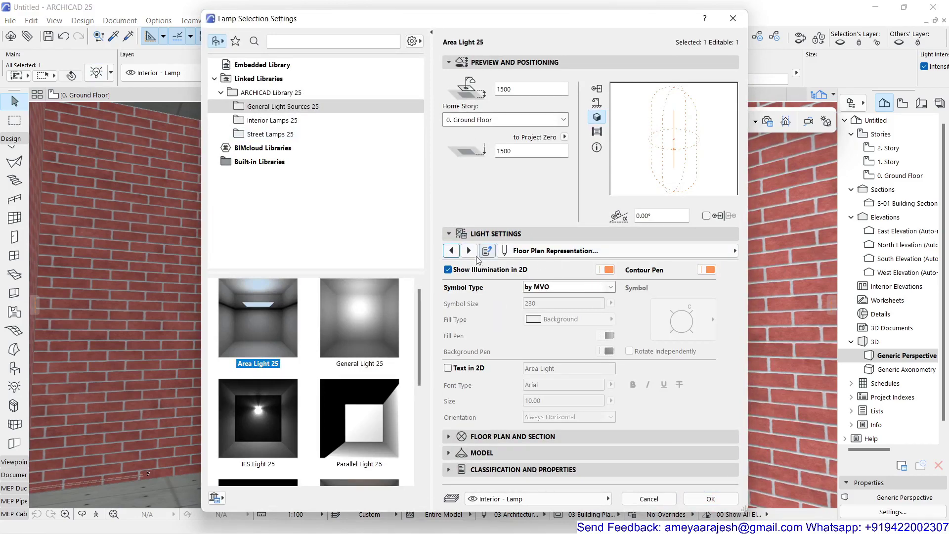
pyautogui.click(468, 252)
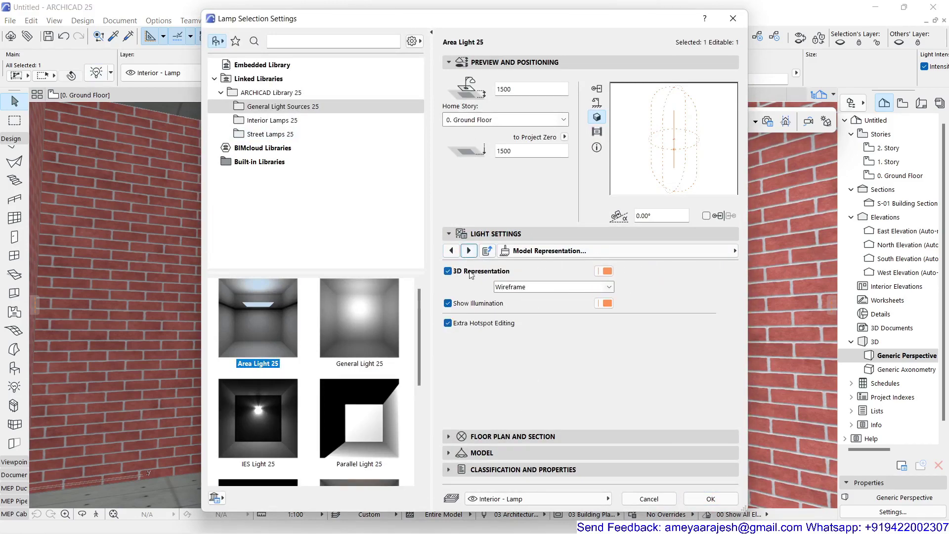
pyautogui.click(607, 272)
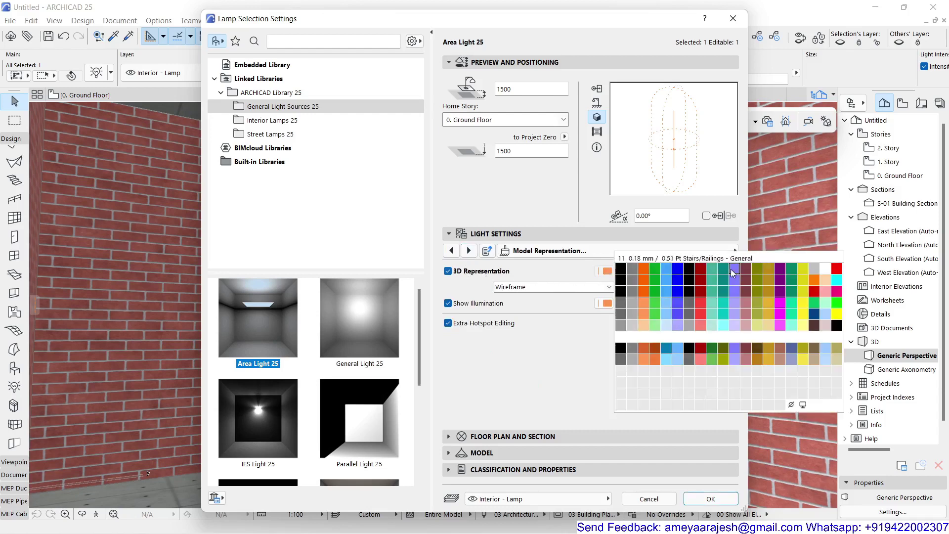
pyautogui.click(780, 304)
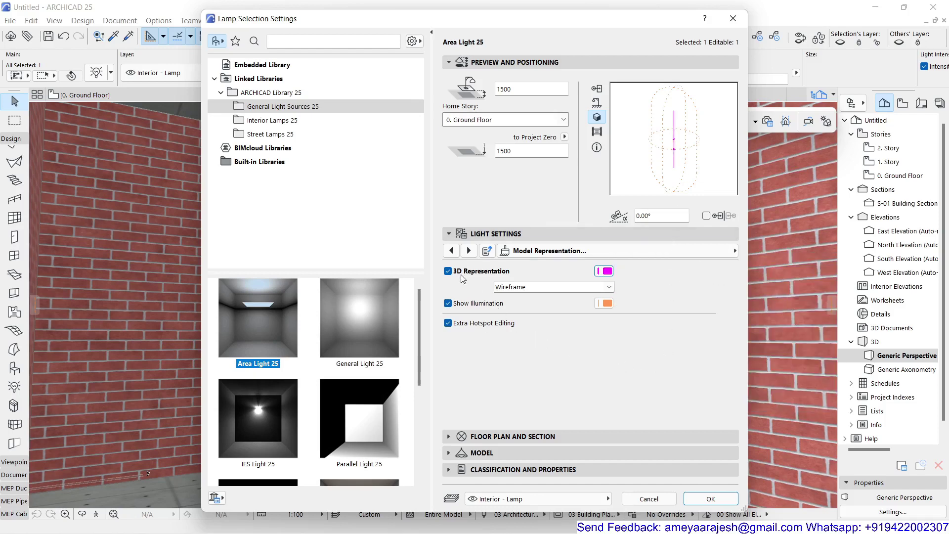
pyautogui.click(728, 499)
pyautogui.press('Escape')
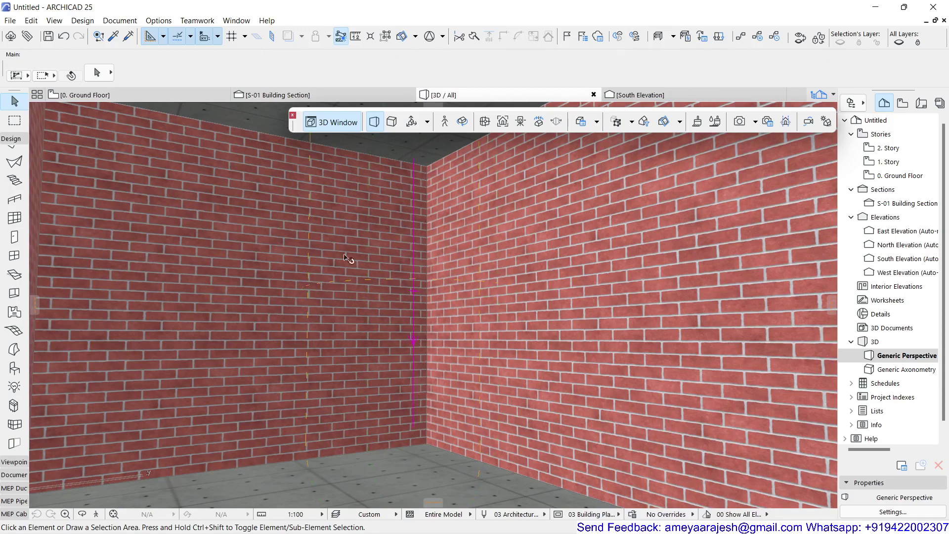
# Inspect the area light in the ground floor plan and the S-01 building section, and measure its line length.
pyautogui.click(413, 348)
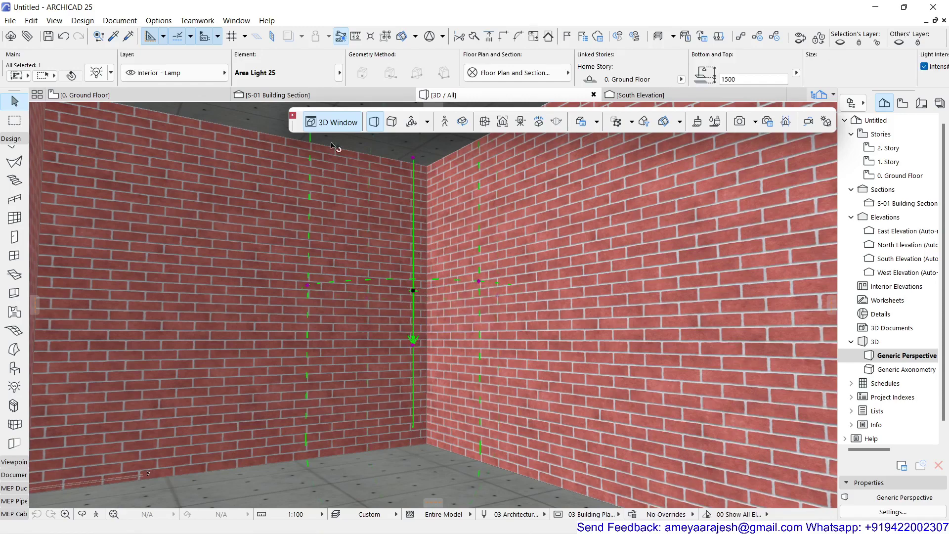
pyautogui.click(189, 96)
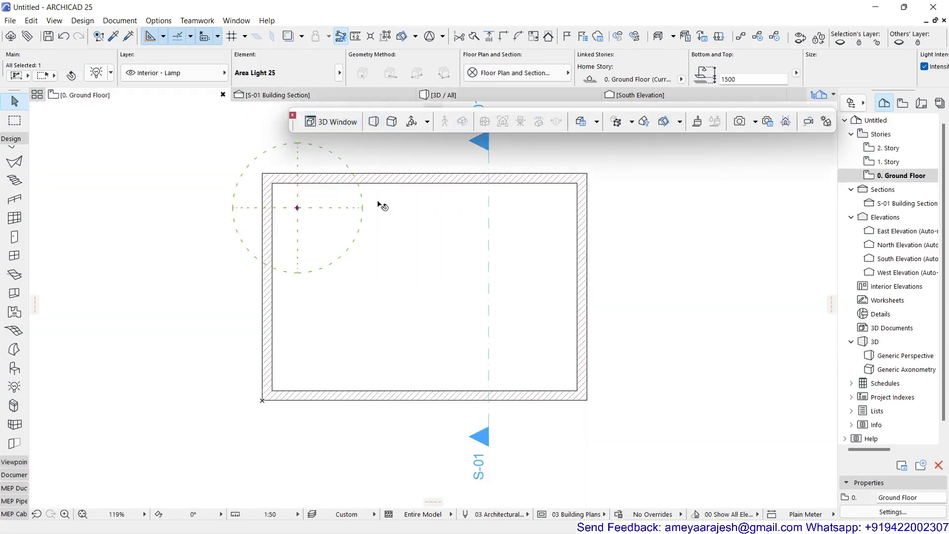
pyautogui.click(320, 94)
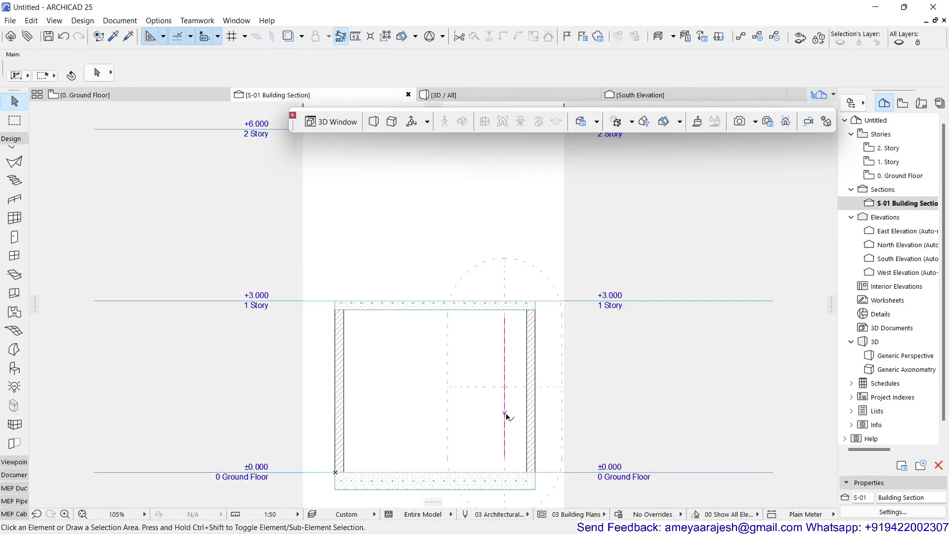
pyautogui.click(504, 387)
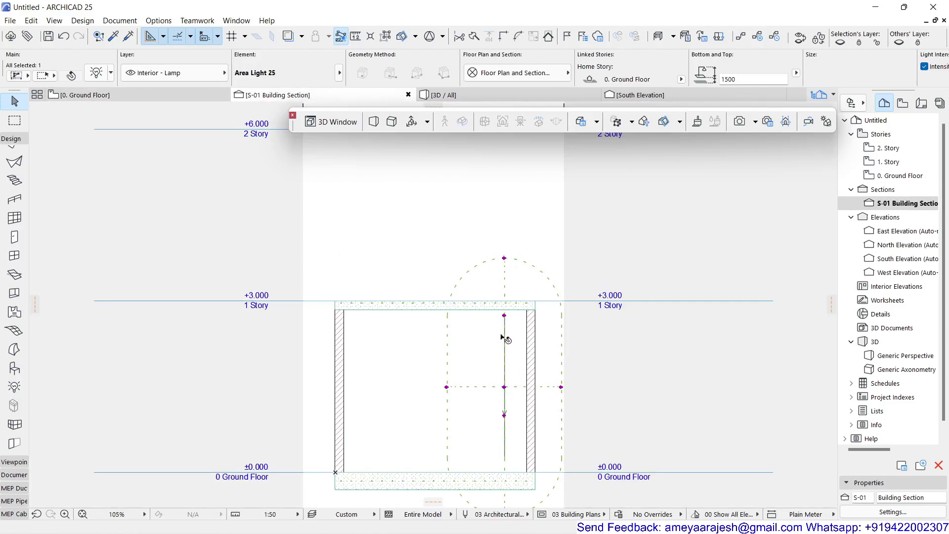
pyautogui.press('m')
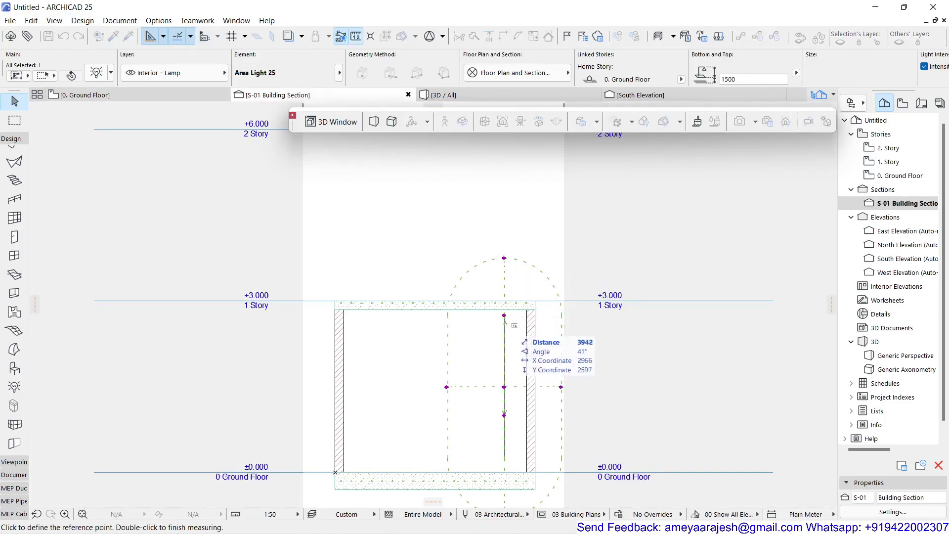
pyautogui.click(504, 315)
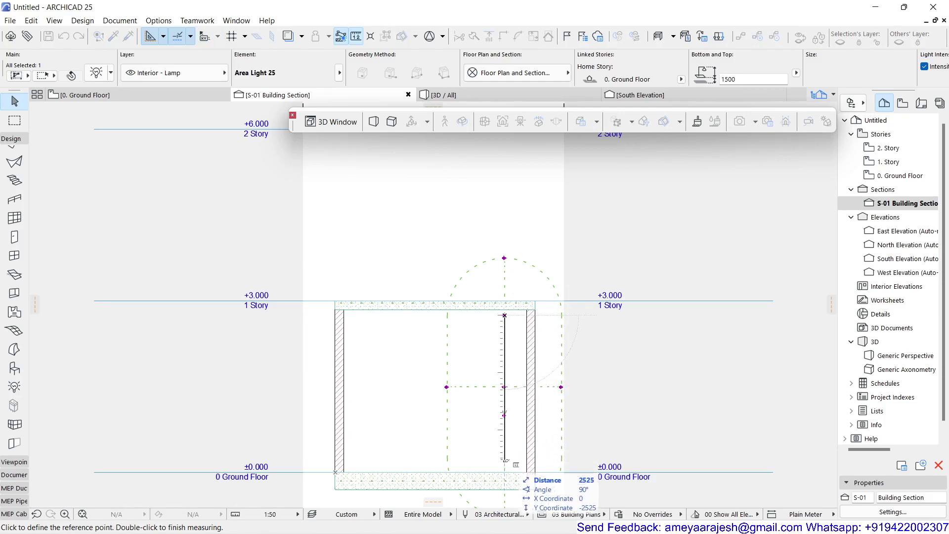
pyautogui.press('Escape')
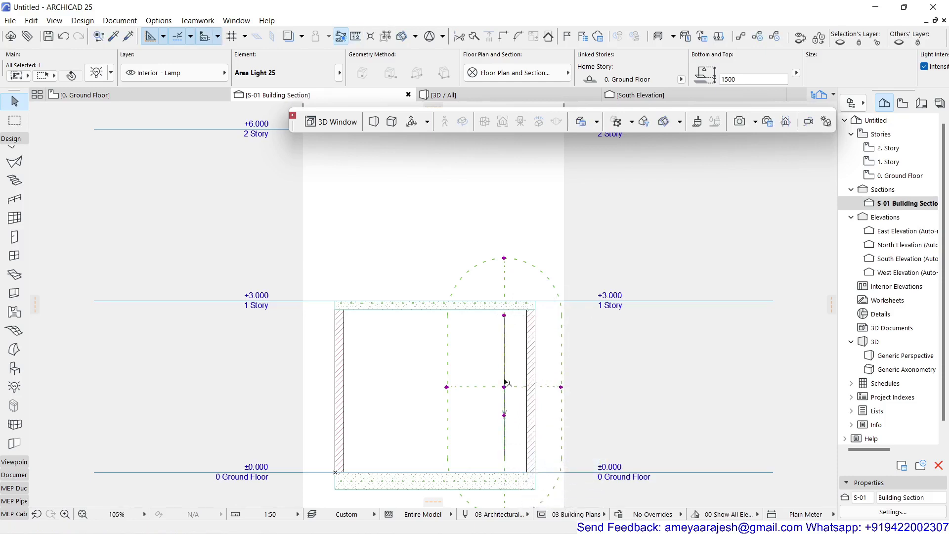
pyautogui.press('Escape')
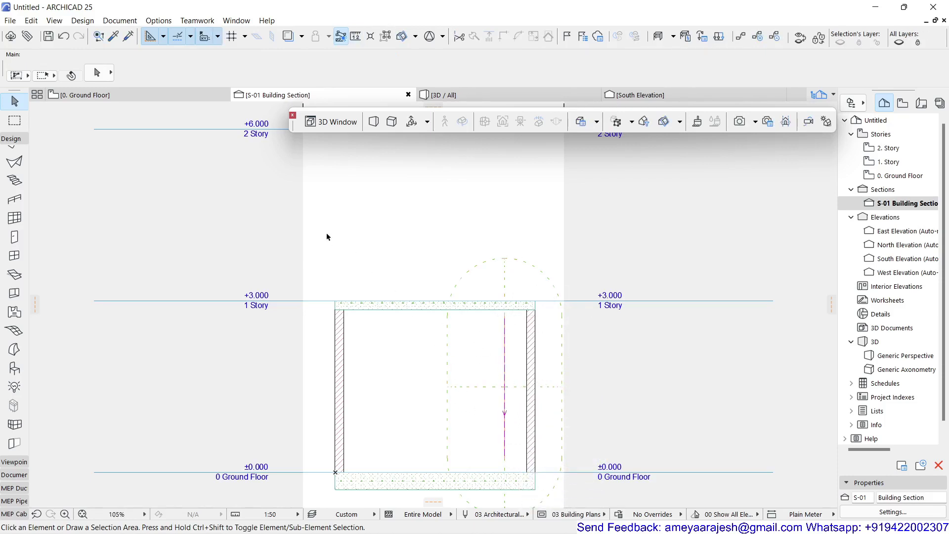
# Open the PhotoRendering settings for the 3D perspective and browse the available scenes without changing the current one.
pyautogui.click(494, 93)
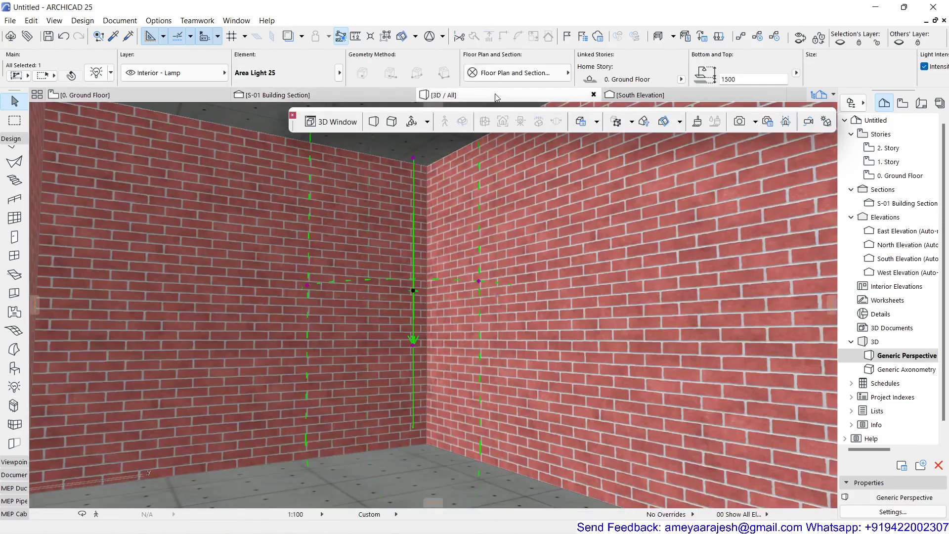
pyautogui.click(765, 122)
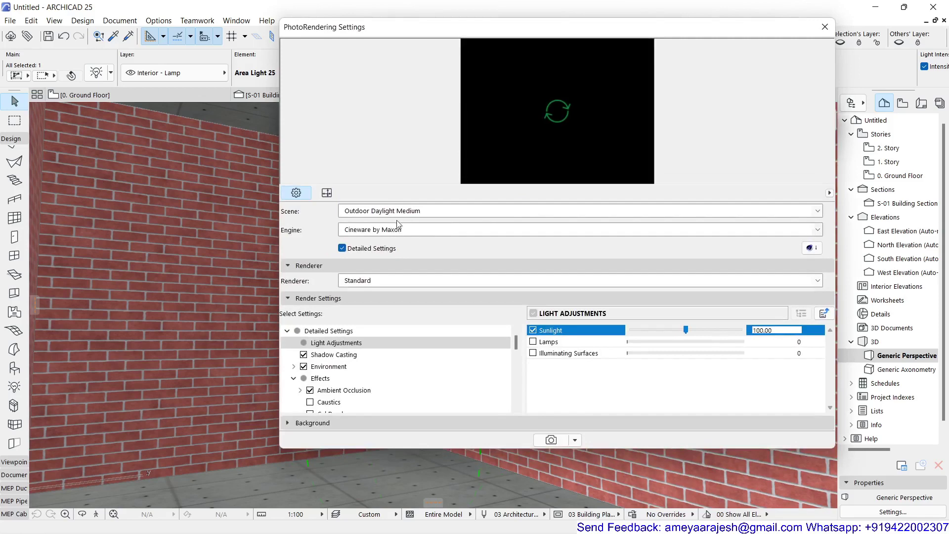
pyautogui.click(447, 211)
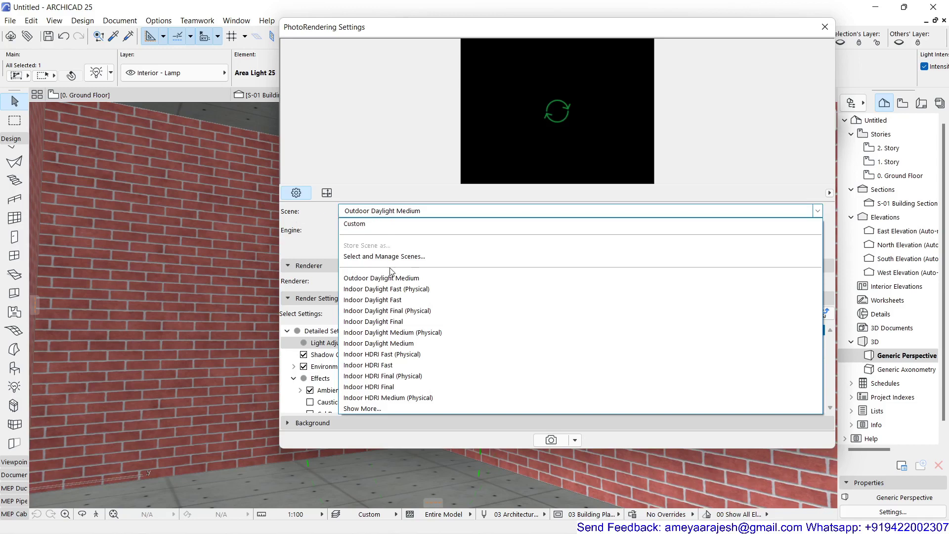
pyautogui.click(365, 409)
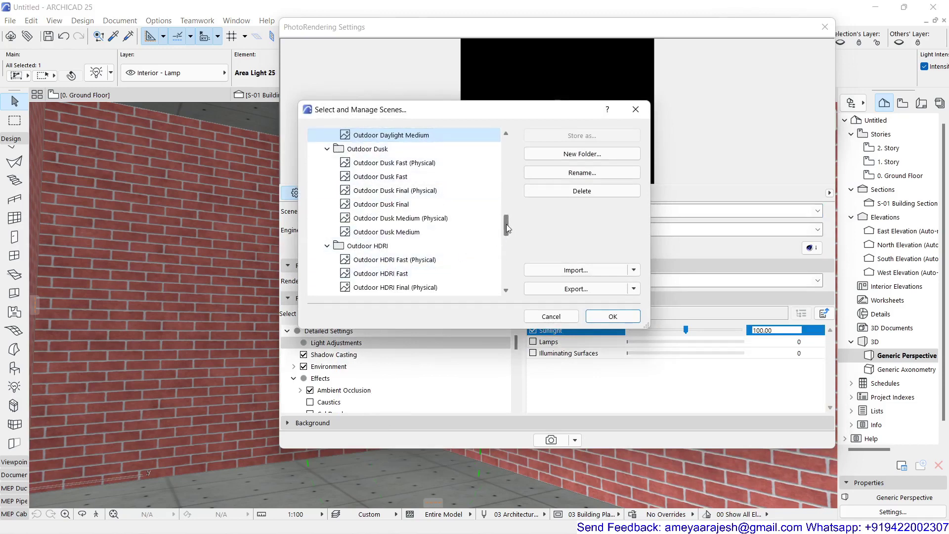
pyautogui.moveTo(506, 227); pyautogui.dragTo(507, 295)
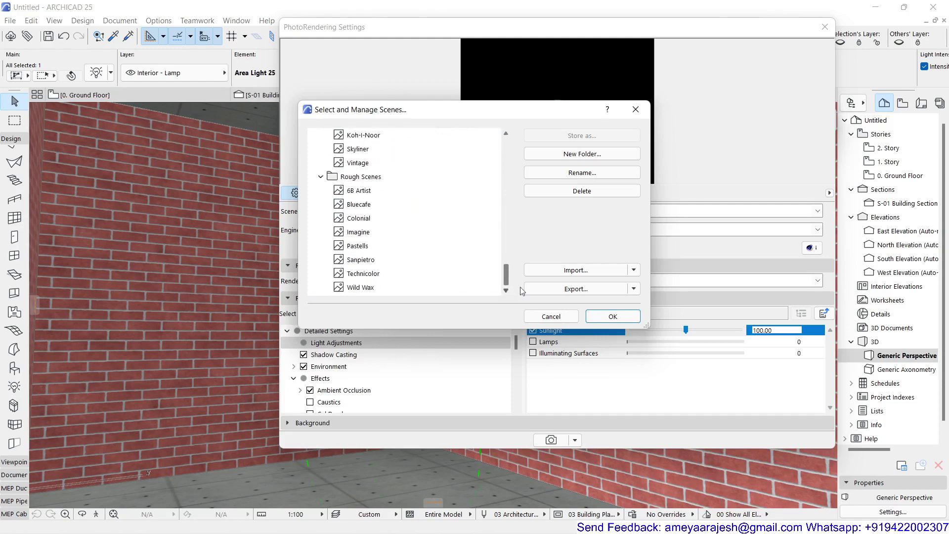
pyautogui.click(570, 319)
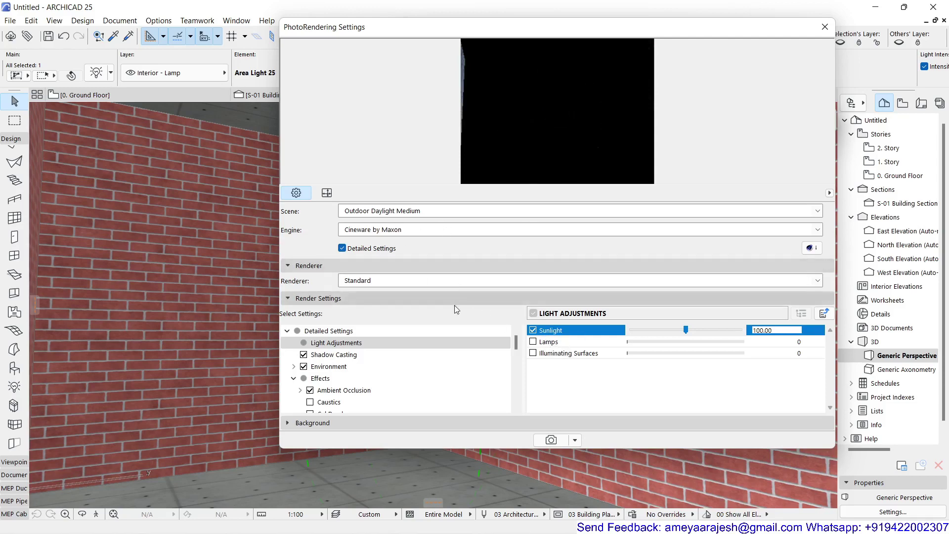
# Enable Lamps in the detailed light adjustments of the Cineware rendering and set their intensity to 100.
pyautogui.click(533, 341)
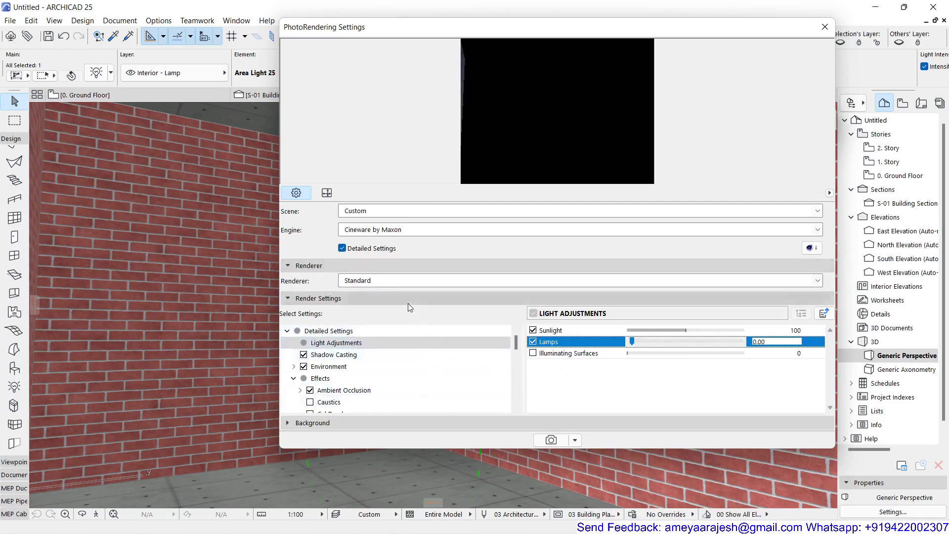
pyautogui.click(342, 248)
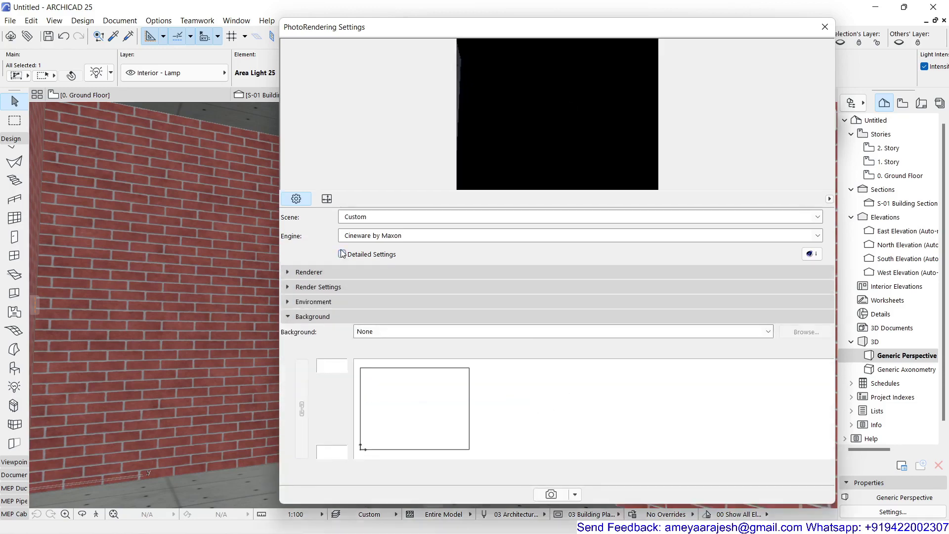
pyautogui.click(342, 254)
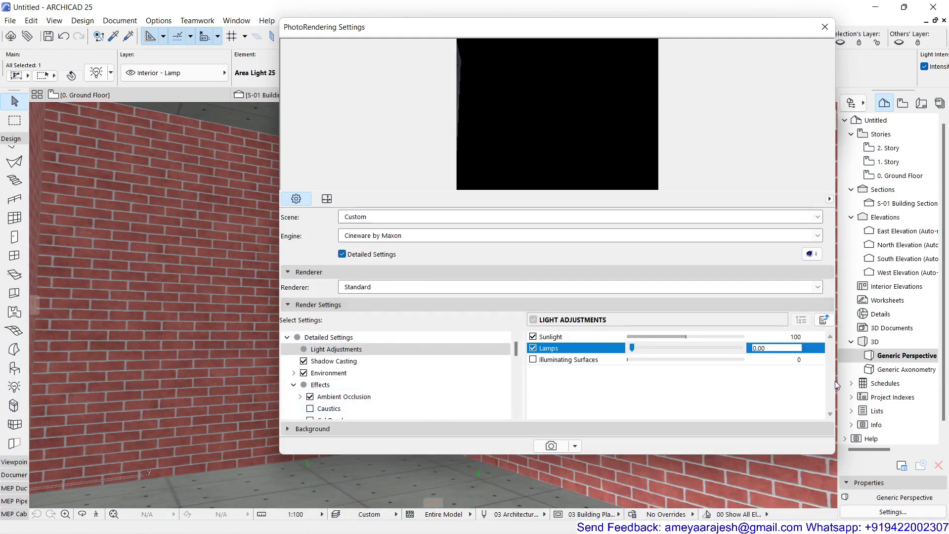
pyautogui.moveTo(837, 381); pyautogui.dragTo(786, 381)
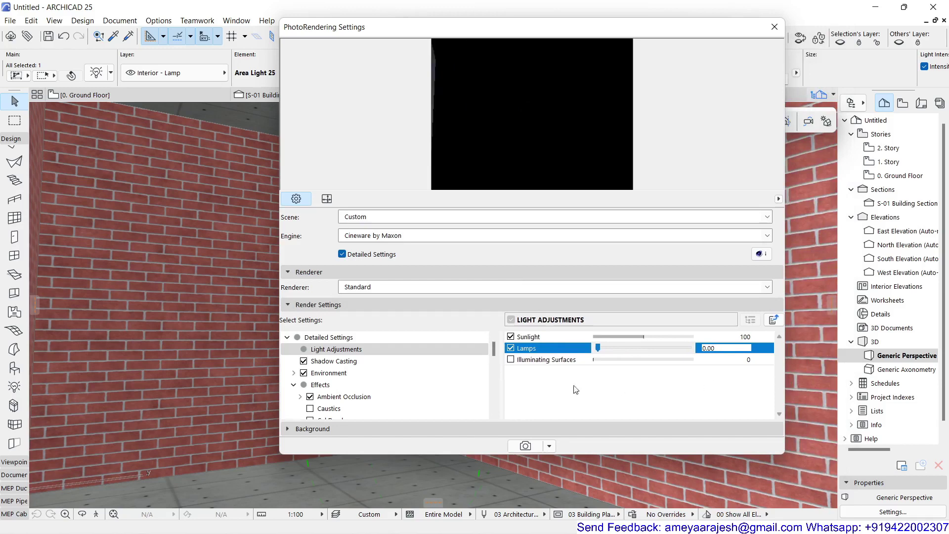
pyautogui.moveTo(502, 385); pyautogui.dragTo(428, 380)
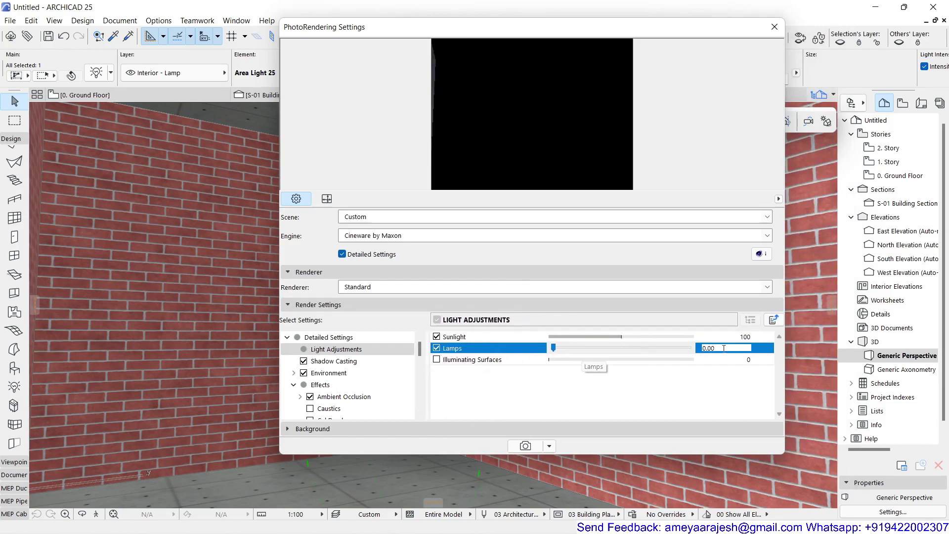
pyautogui.click(617, 350)
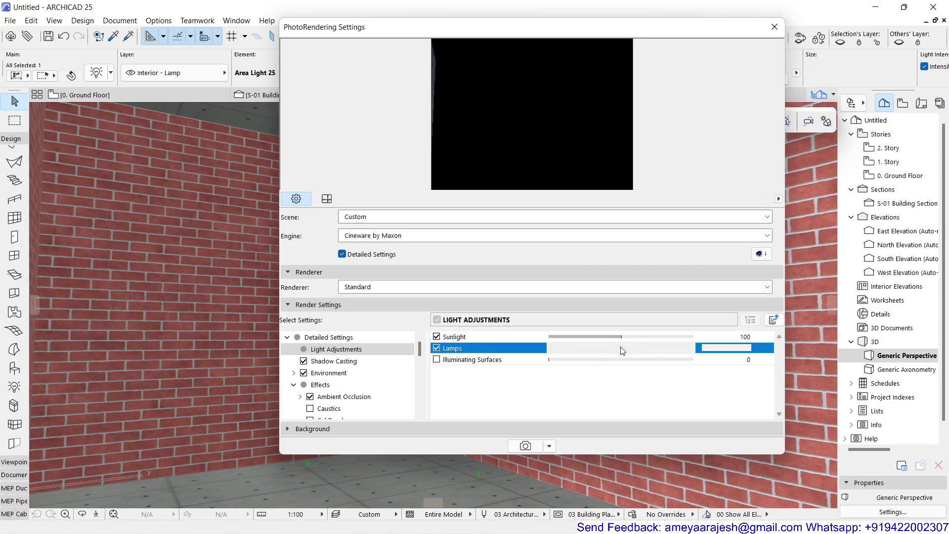
pyautogui.moveTo(622, 350)
pyautogui.mouseDown()
pyautogui.moveTo(631, 349)
pyautogui.moveTo(621, 343)
pyautogui.mouseUp()
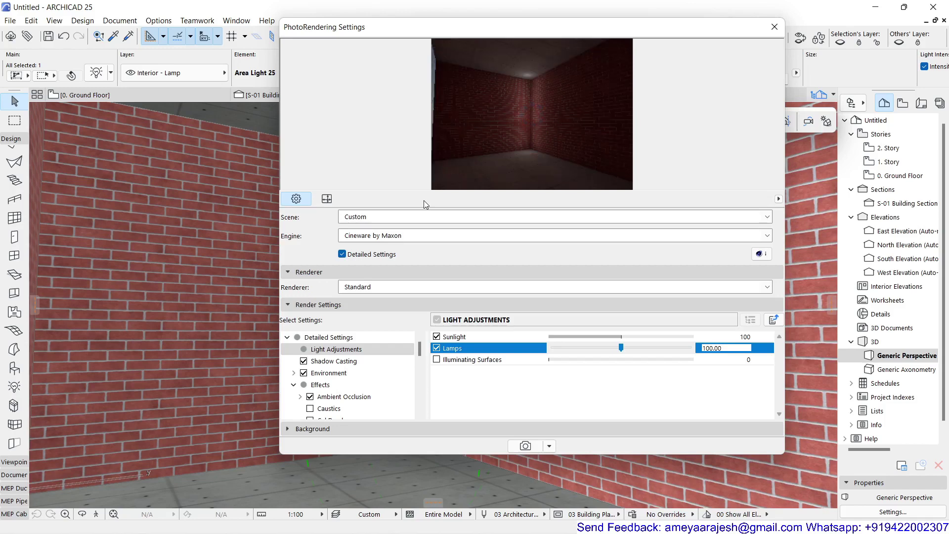
# Render the interior perspective with Cineware, close the PhotoRendering settings and display the resulting picture.
pyautogui.click(525, 447)
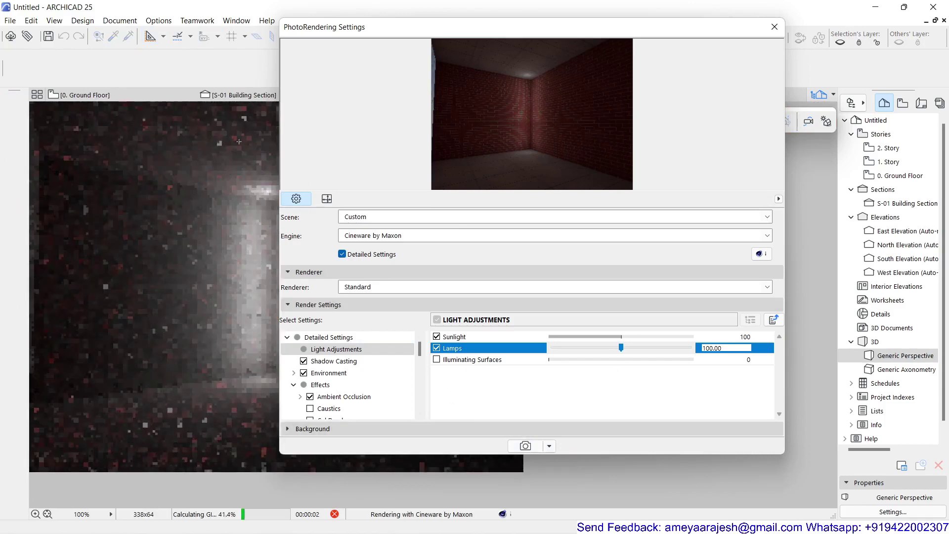
pyautogui.click(132, 93)
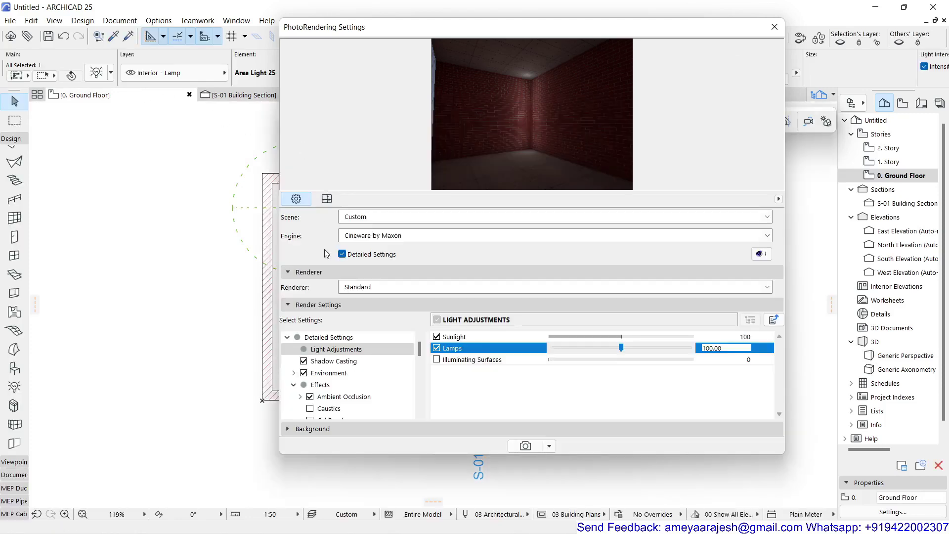
pyautogui.moveTo(535, 120)
pyautogui.click(773, 27)
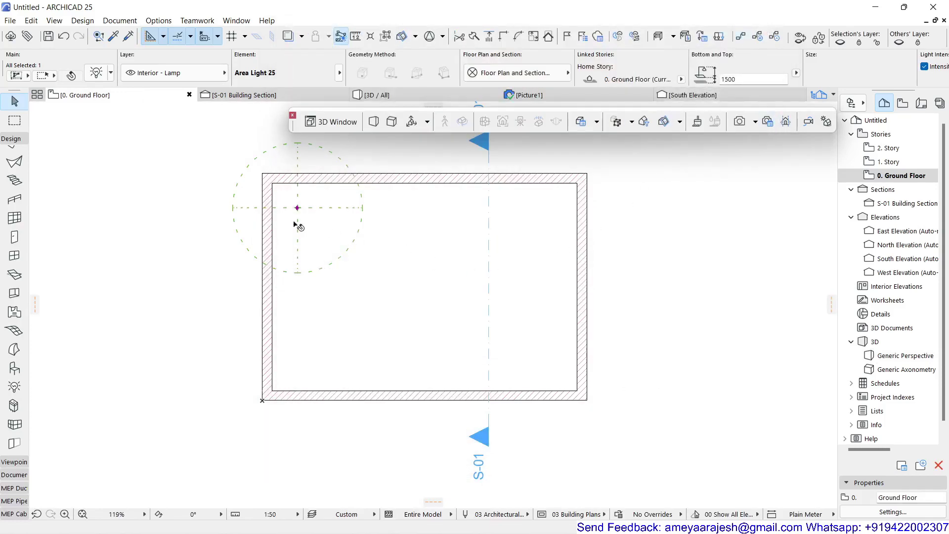
pyautogui.click(537, 95)
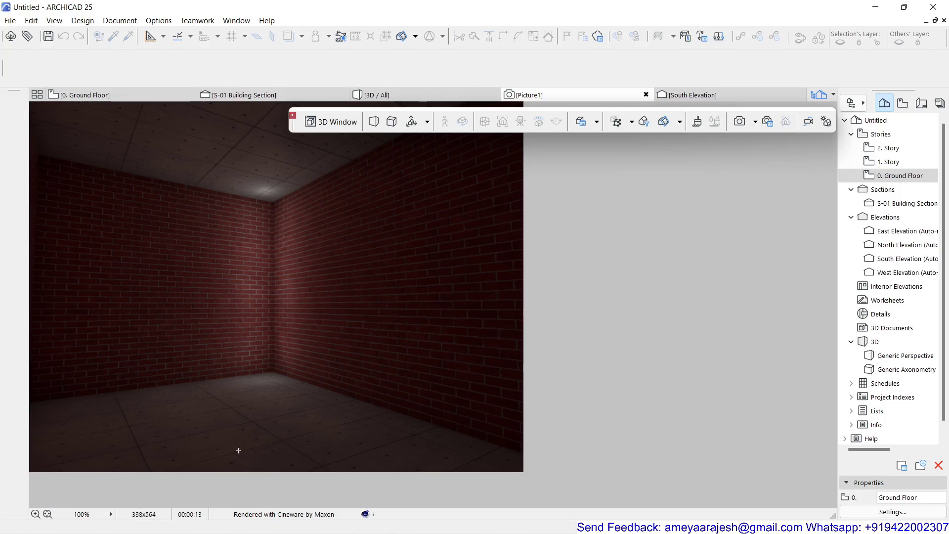
# Open the Area Light 25 default settings from the ground floor plan and change the light's area shape to Rectangle.
pyautogui.click(127, 98)
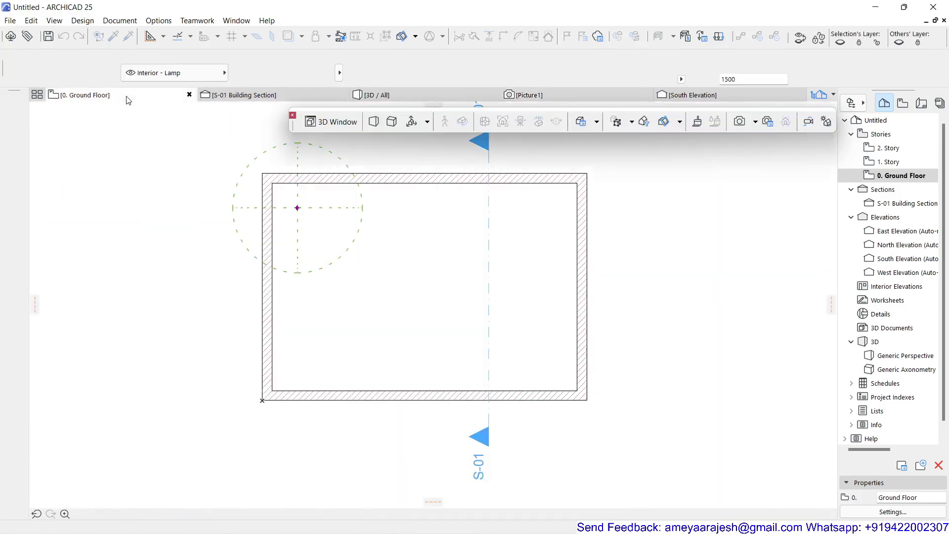
pyautogui.click(120, 210)
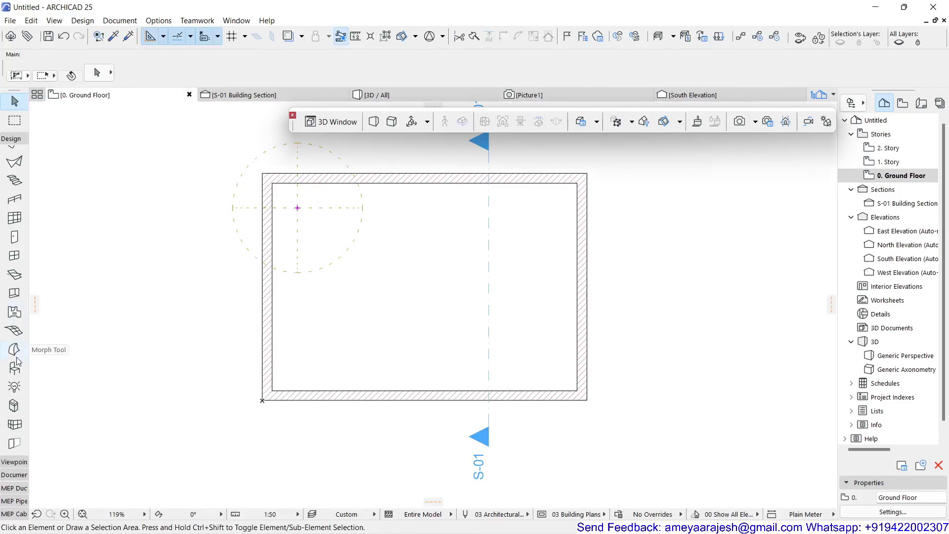
pyautogui.click(15, 388)
pyautogui.doubleClick(15, 388)
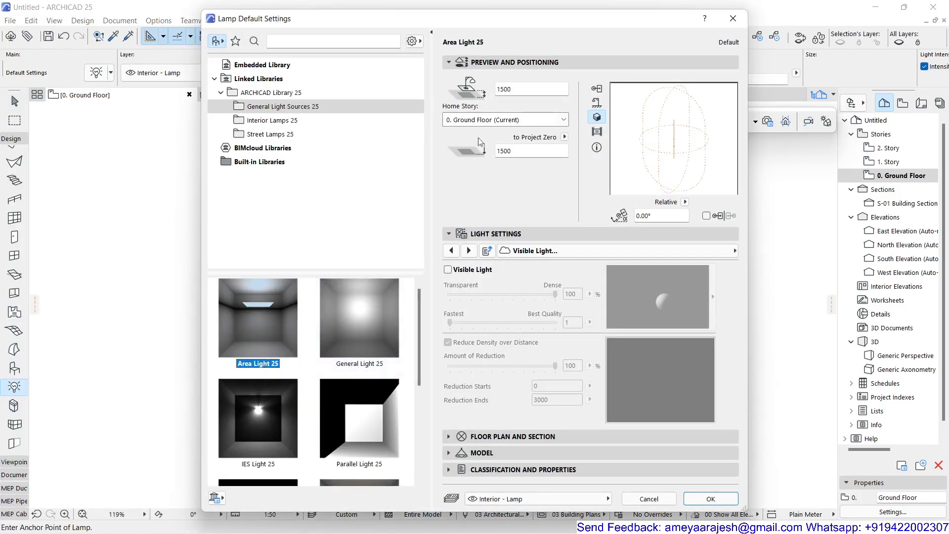
pyautogui.click(451, 250)
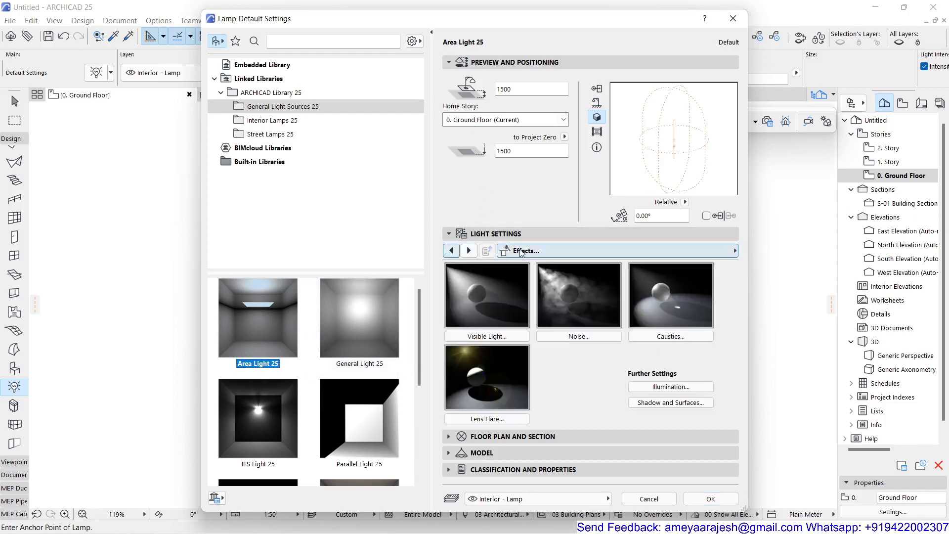
pyautogui.click(533, 251)
pyautogui.click(773, 251)
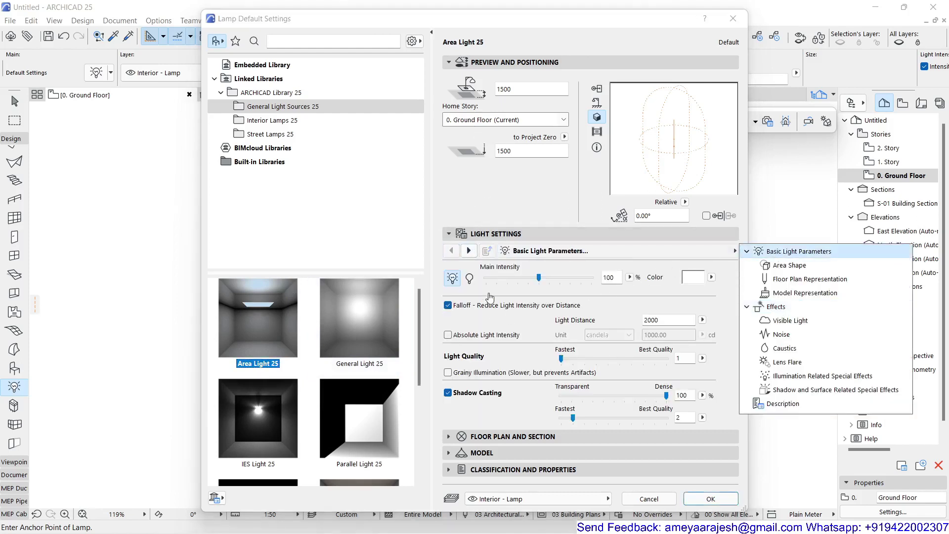
pyautogui.click(779, 267)
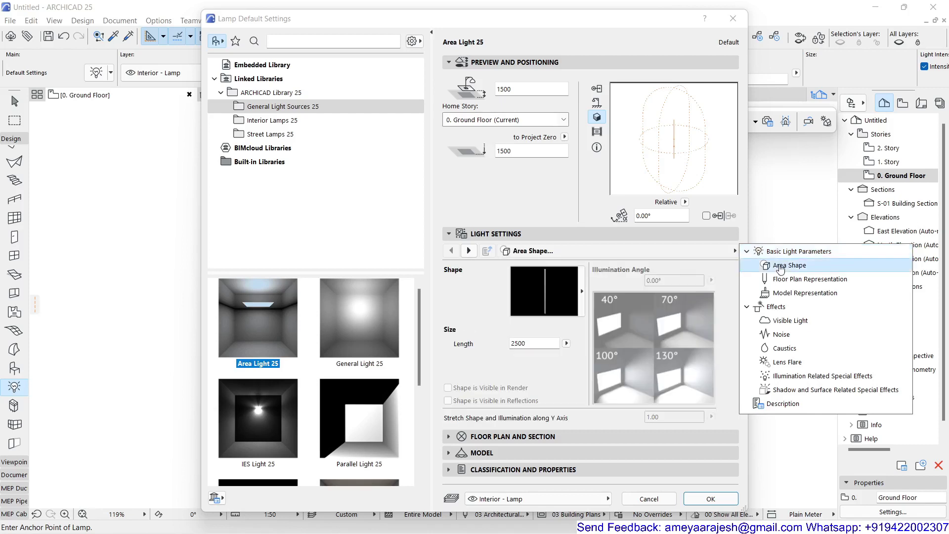
pyautogui.click(558, 293)
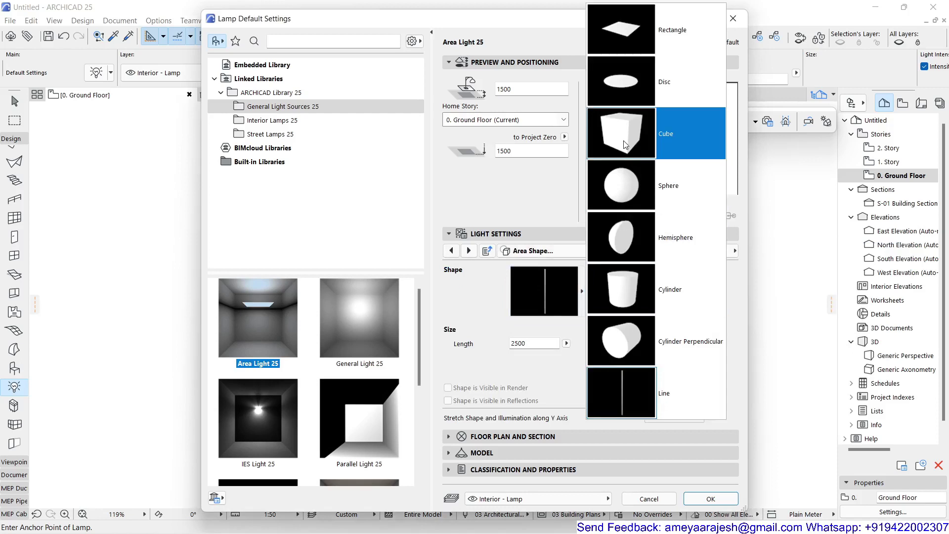
pyautogui.click(605, 33)
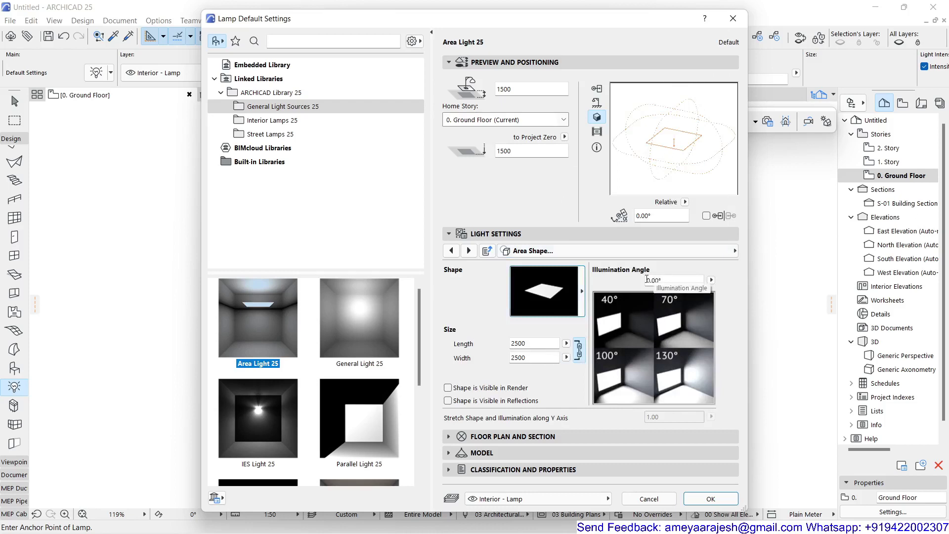
# Set the rectangular area light's illumination angle to 150° and its linked length and width to 1000.
pyautogui.click(647, 281)
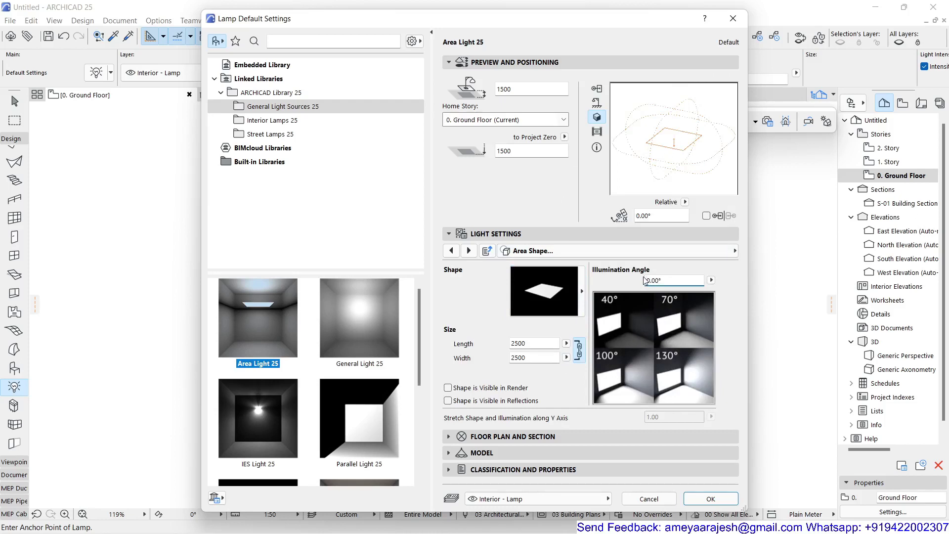
pyautogui.write('15')
pyautogui.press('Return')
pyautogui.moveTo(519, 343); pyautogui.dragTo(510, 342)
pyautogui.write('1000')
pyautogui.press('Return')
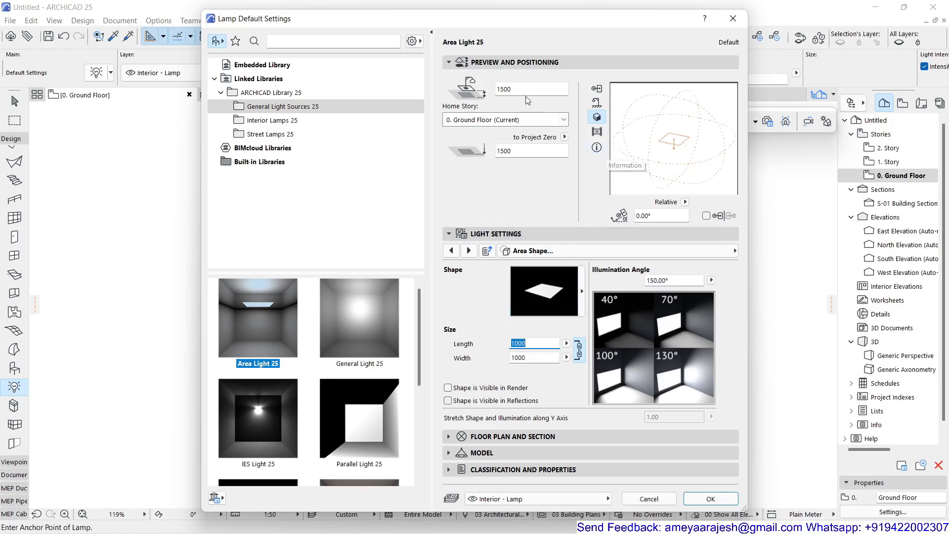
# Set the area light's elevation above the ground floor to 2750.
pyautogui.click(502, 89)
pyautogui.moveTo(501, 88); pyautogui.dragTo(498, 89)
pyautogui.write('2')
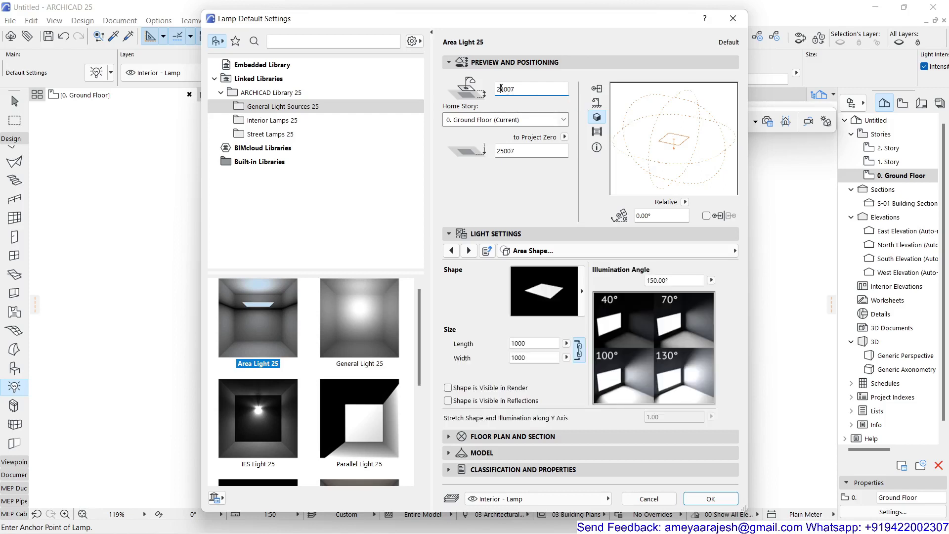
pyautogui.moveTo(500, 89); pyautogui.dragTo(529, 87)
pyautogui.write('7')
# Set the falloff light distance to 3000 in the basic light parameters and apply the lamp defaults.
pyautogui.click(451, 251)
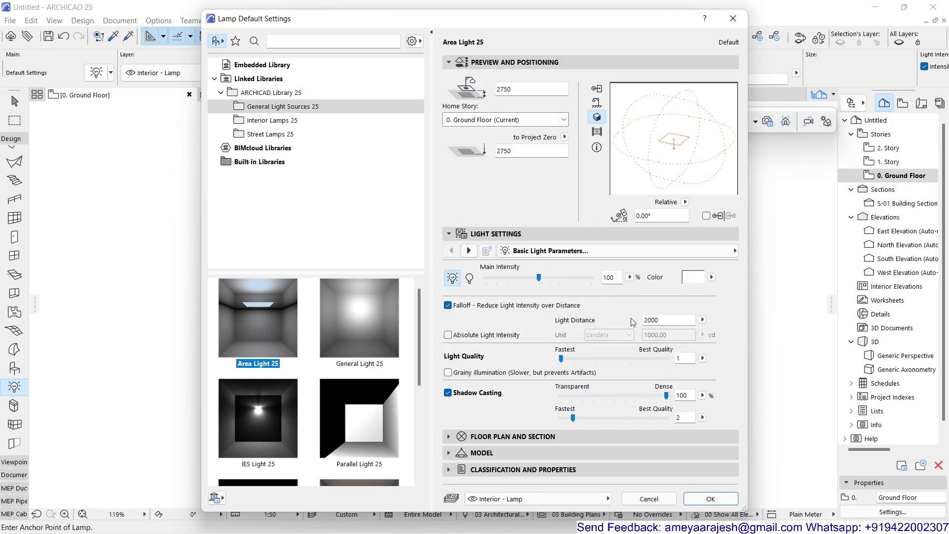
pyautogui.moveTo(650, 320); pyautogui.dragTo(633, 317)
pyautogui.doubleClick(651, 320)
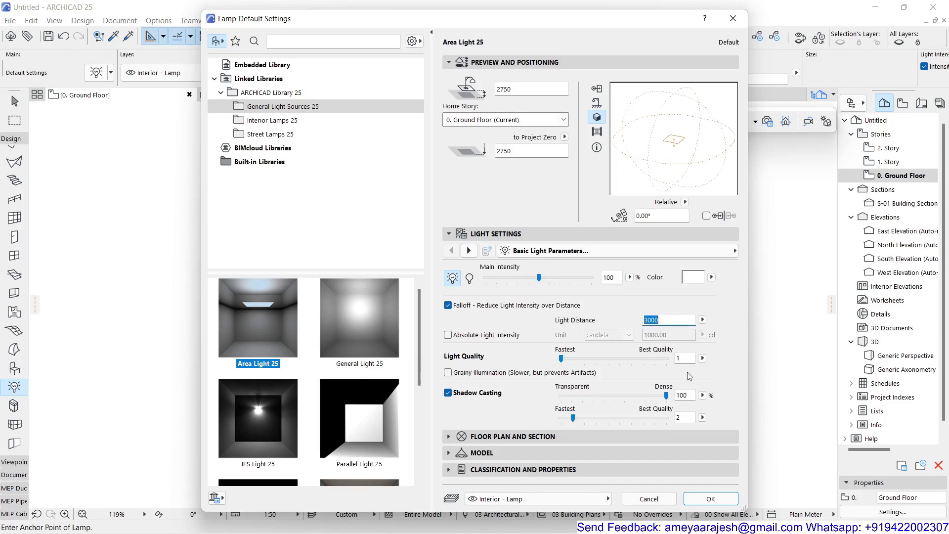
pyautogui.click(714, 500)
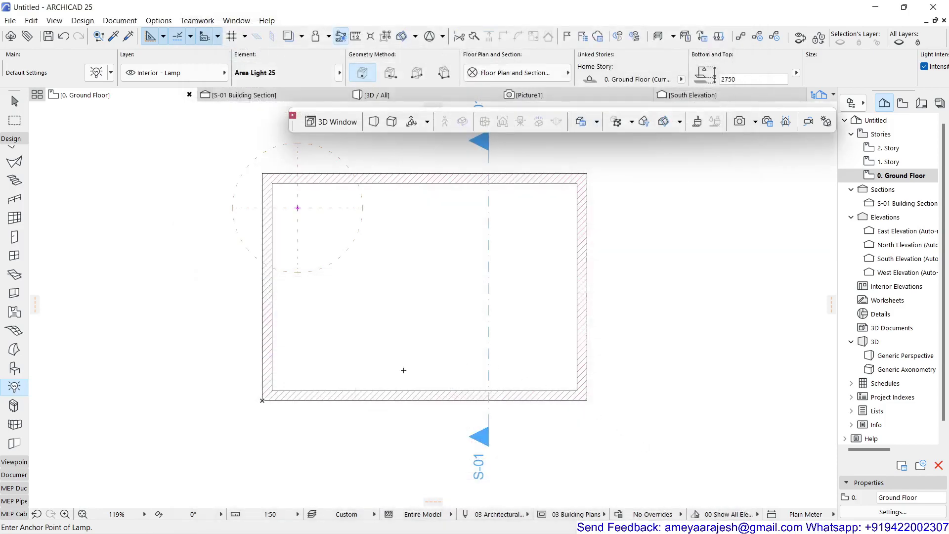
# Place the rectangular area light at the centre of the room, using the opposite inner wall corners as references.
pyautogui.click(272, 389)
pyautogui.moveTo(577, 183)
pyautogui.click(424, 287)
# Render the interior 3D perspective with both lights and compare the result with the earlier rendered picture.
pyautogui.click(421, 99)
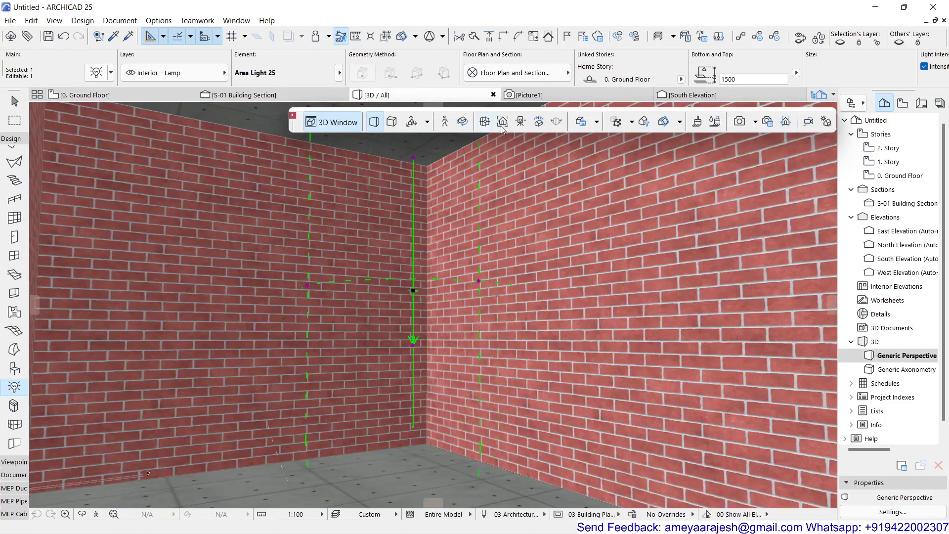
pyautogui.click(740, 122)
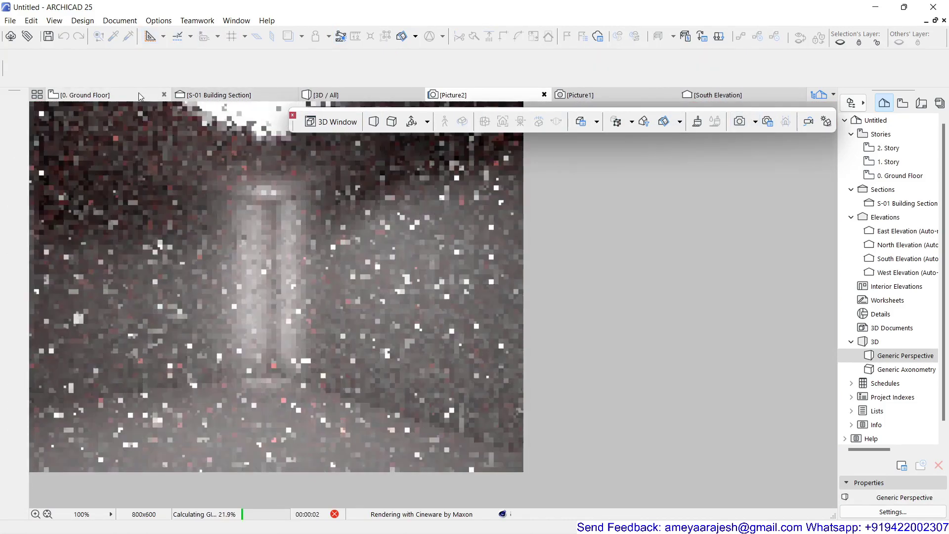
pyautogui.moveTo(139, 93)
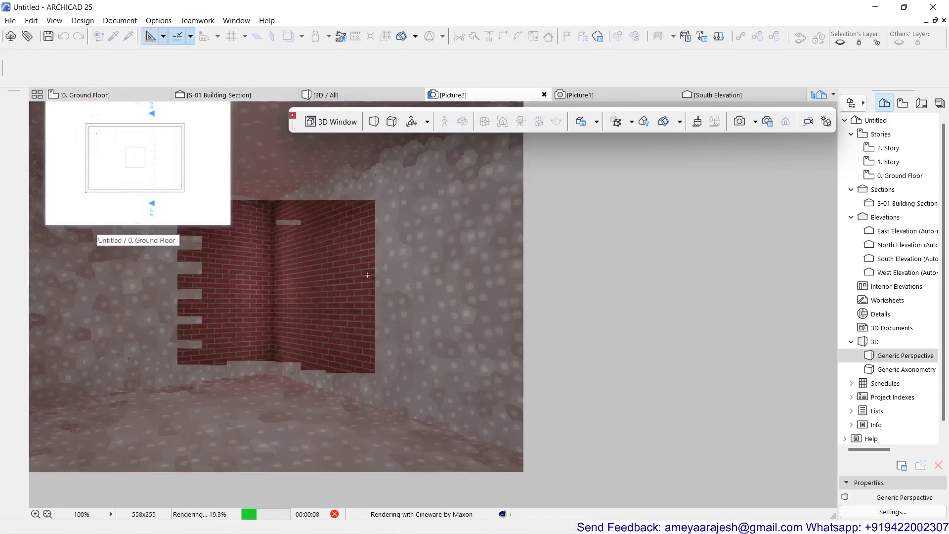
pyautogui.click(581, 97)
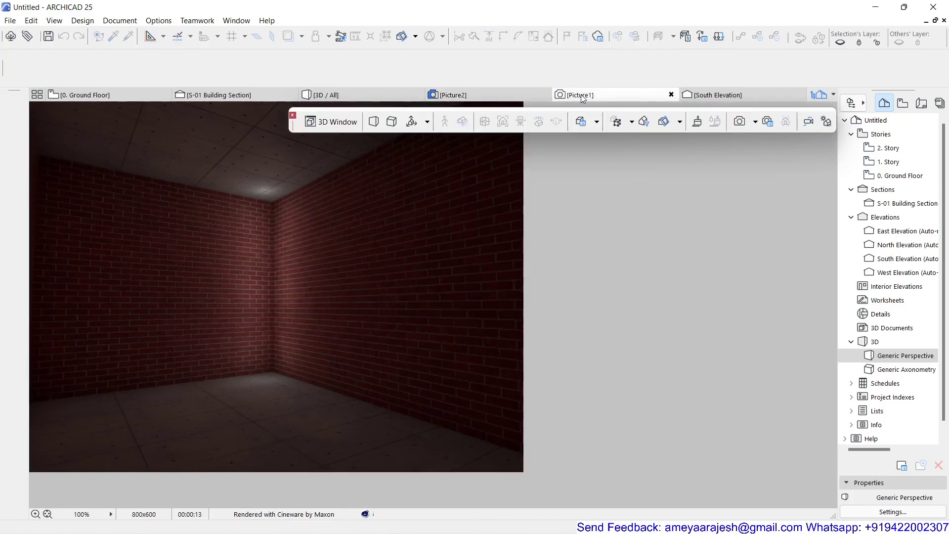
pyautogui.click(484, 95)
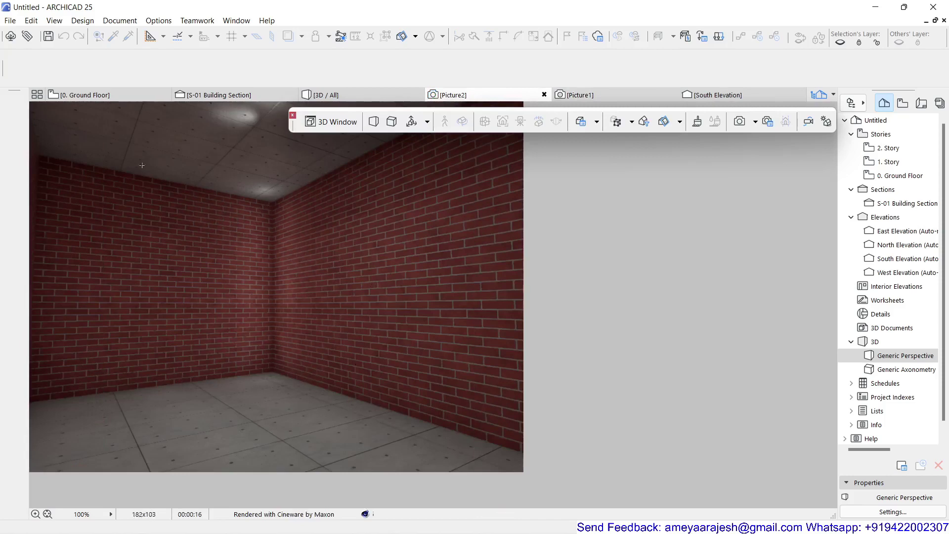
# Select the line-shaped light in the room's corner on the ground floor plan and enable Visible Light in its effects.
pyautogui.click(102, 98)
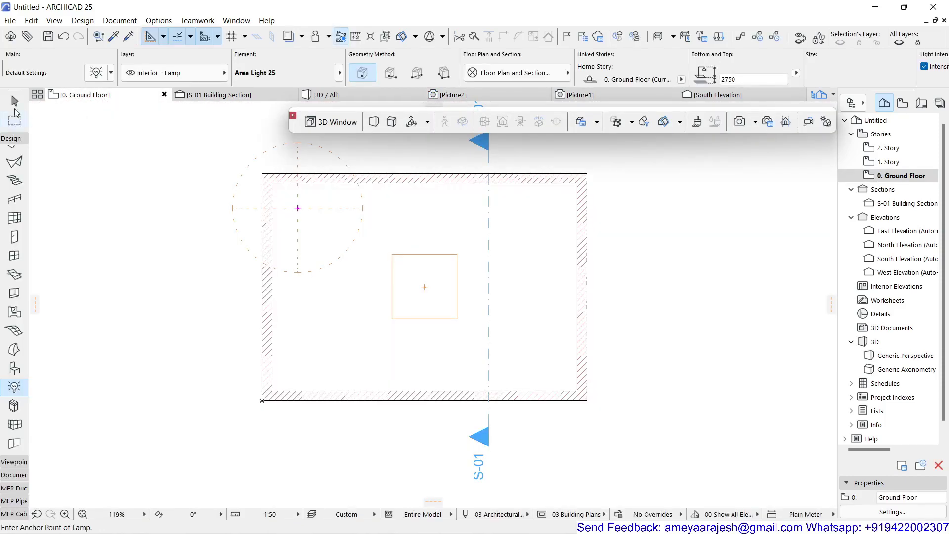
pyautogui.click(297, 208)
pyautogui.click(95, 73)
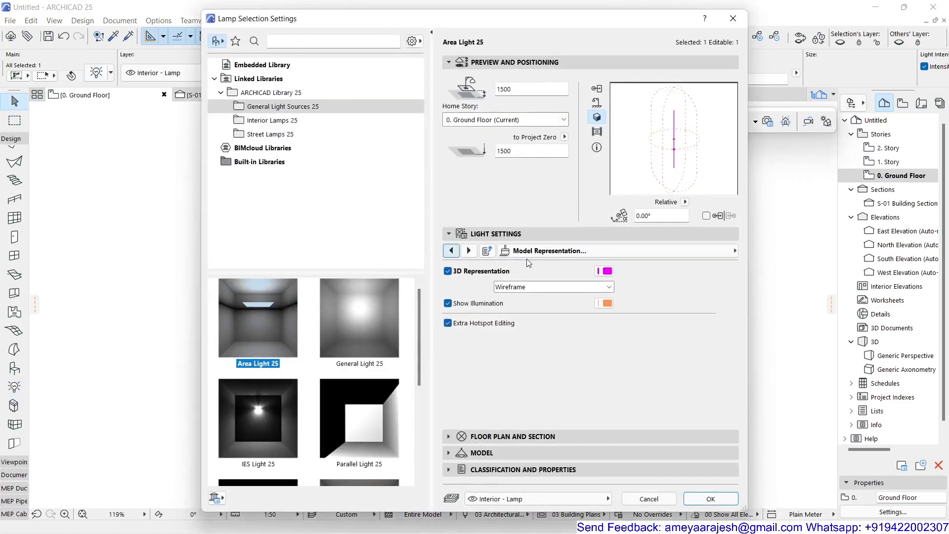
pyautogui.click(468, 250)
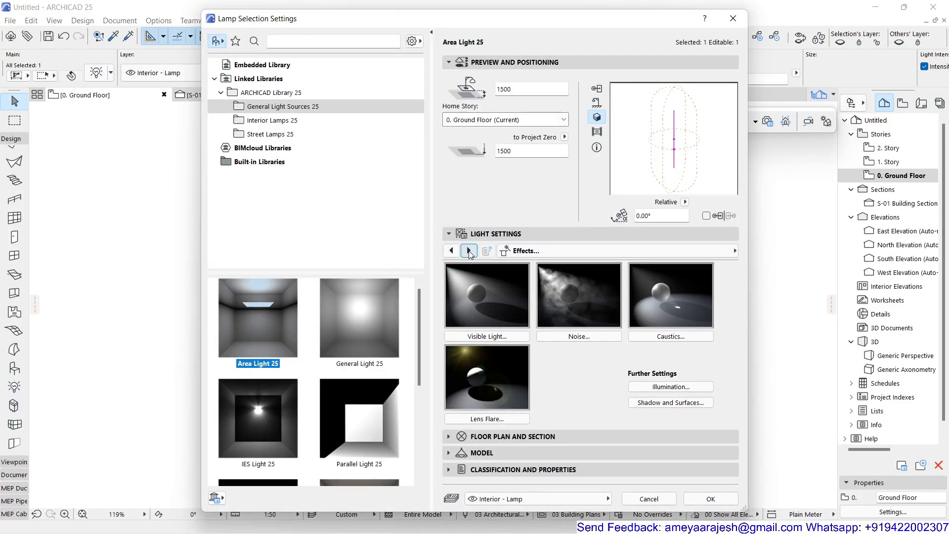
pyautogui.click(472, 337)
pyautogui.click(448, 270)
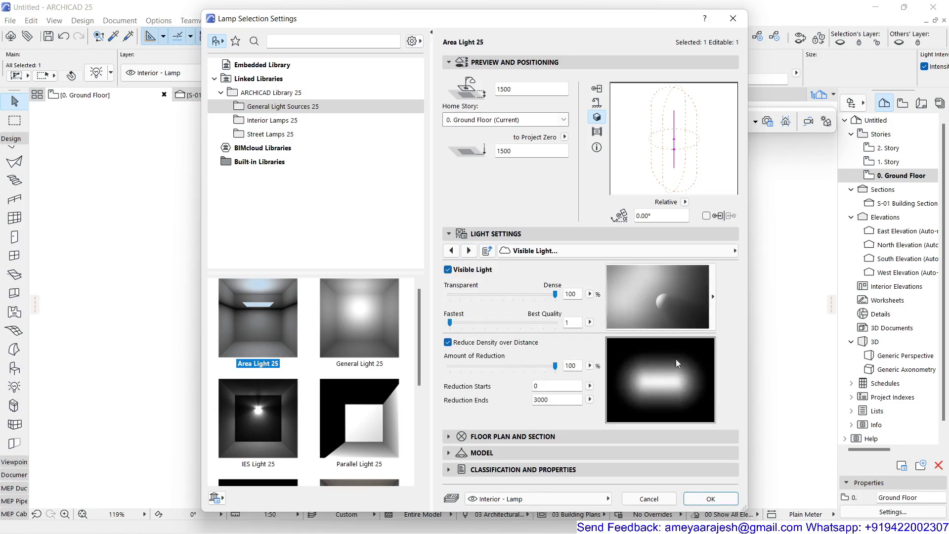
# Set the line light's visible light type to Visible, review the alternative types and apply the lamp settings.
pyautogui.click(699, 302)
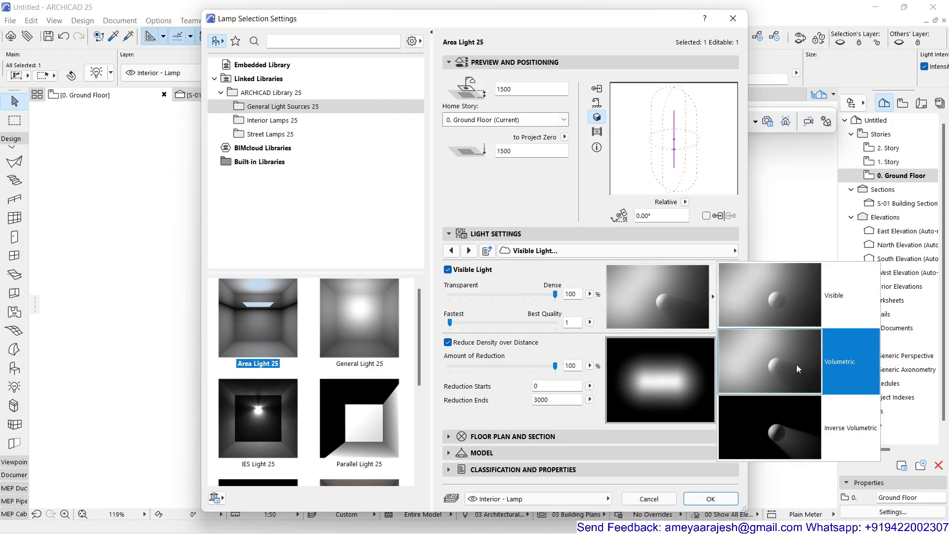
pyautogui.click(745, 289)
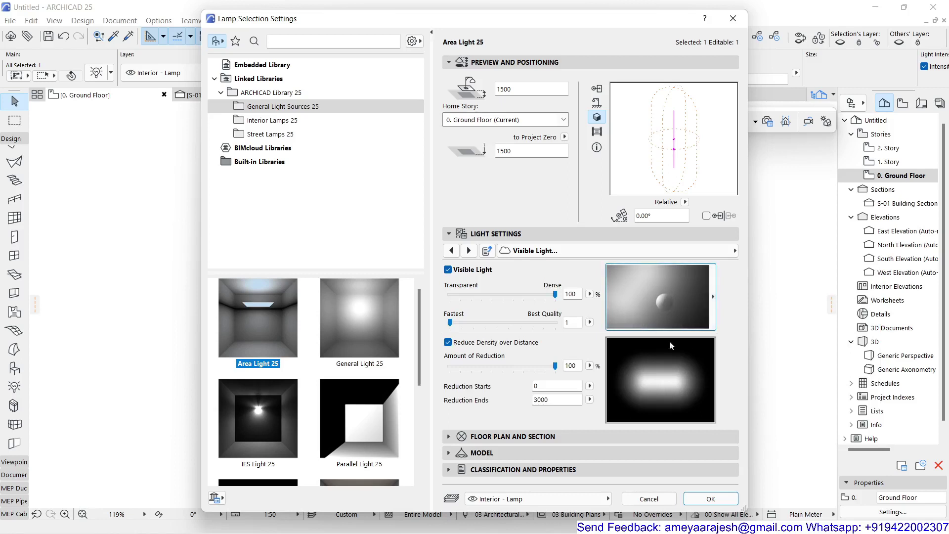
pyautogui.click(694, 291)
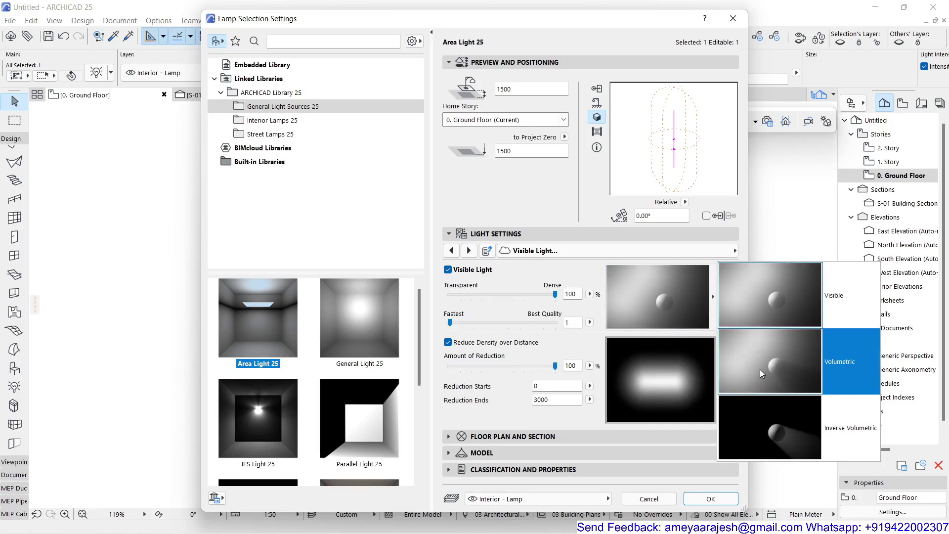
pyautogui.click(573, 280)
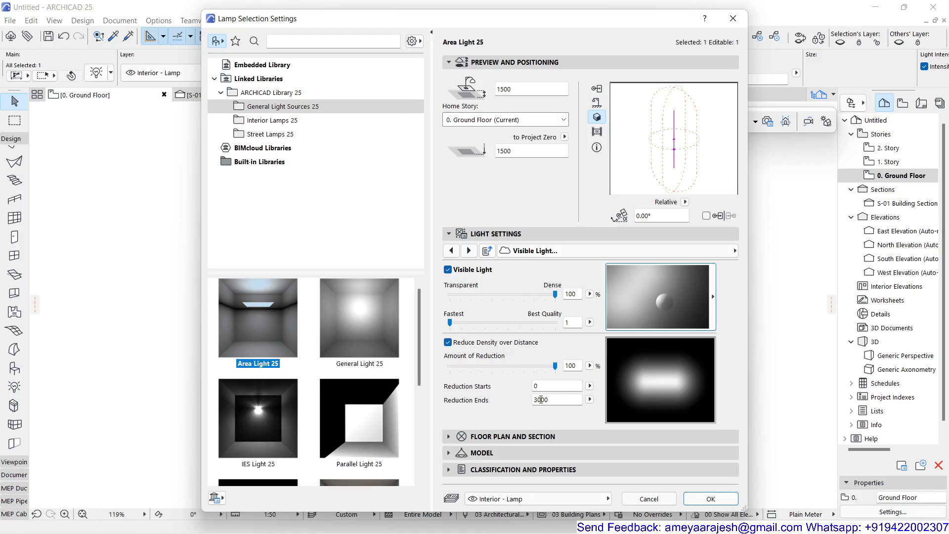
pyautogui.click(699, 499)
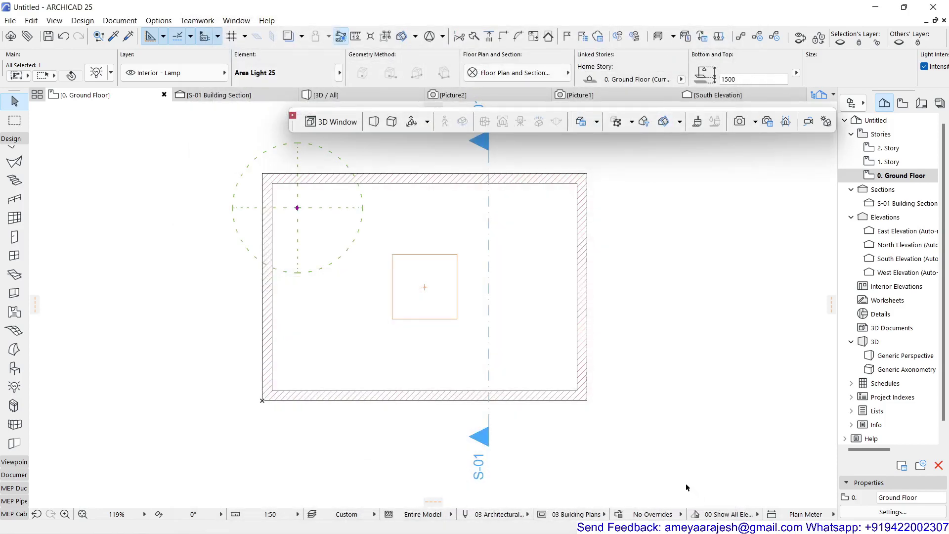
# Open the PhotoRendering settings and check the detailed general options for whether Visible Light is enabled.
pyautogui.click(647, 438)
pyautogui.click(767, 121)
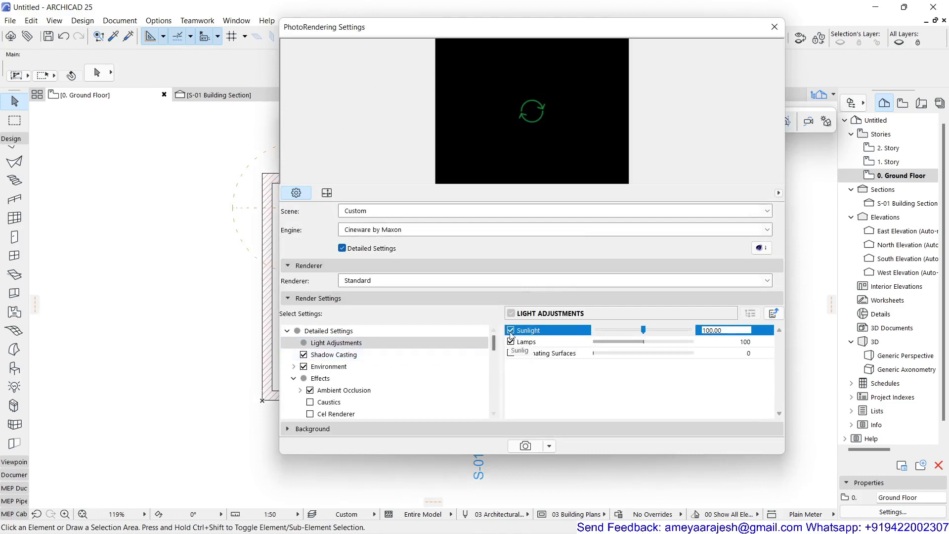
pyautogui.moveTo(494, 345); pyautogui.dragTo(500, 408)
pyautogui.click(323, 367)
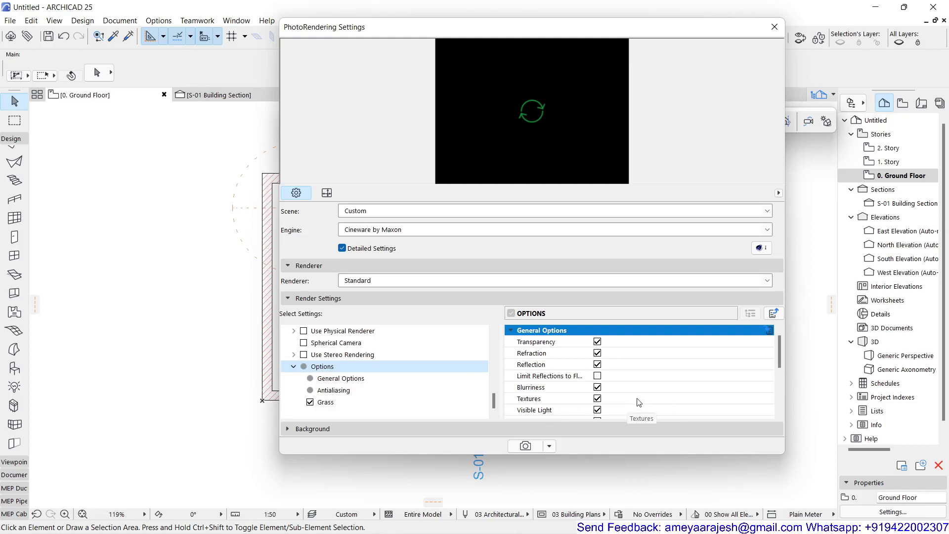
pyautogui.scroll(-1, 634, 400)
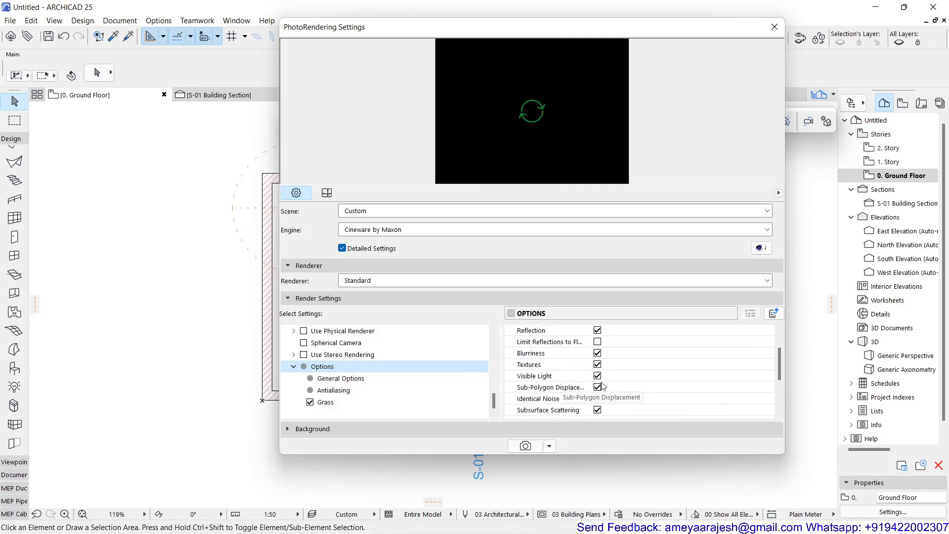
pyautogui.scroll(-2, 613, 380)
pyautogui.scroll(3, 615, 368)
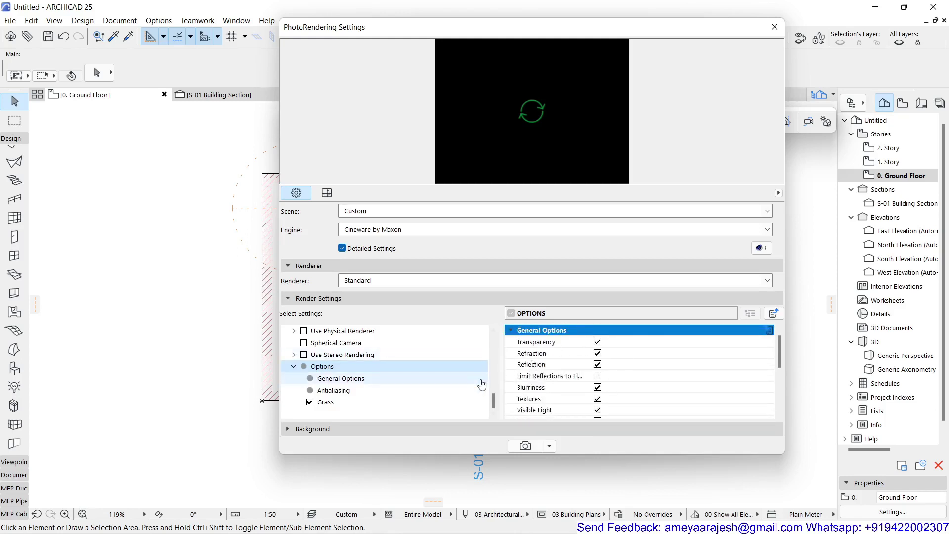
# Refresh the PhotoRendering preview, start rendering the interior perspective and return to the ground floor plan.
pyautogui.click(550, 108)
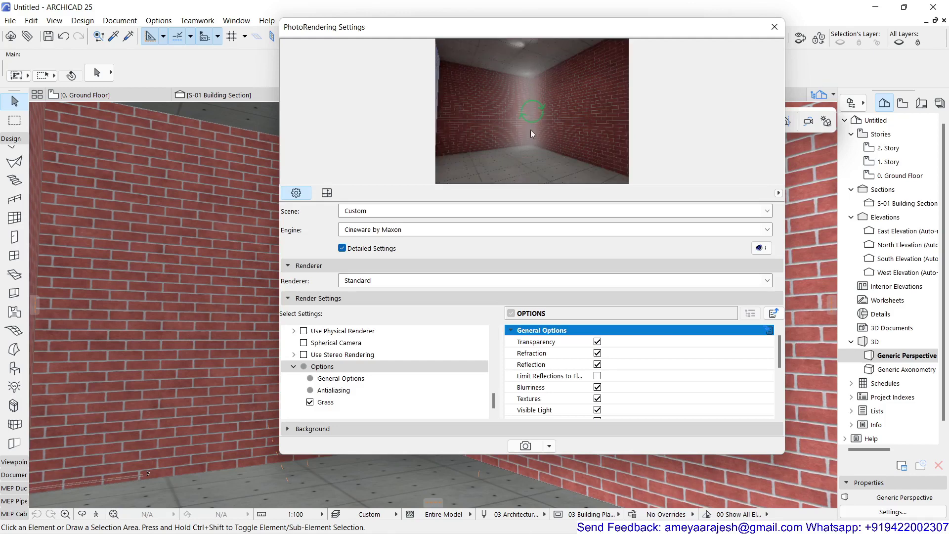
pyautogui.click(525, 446)
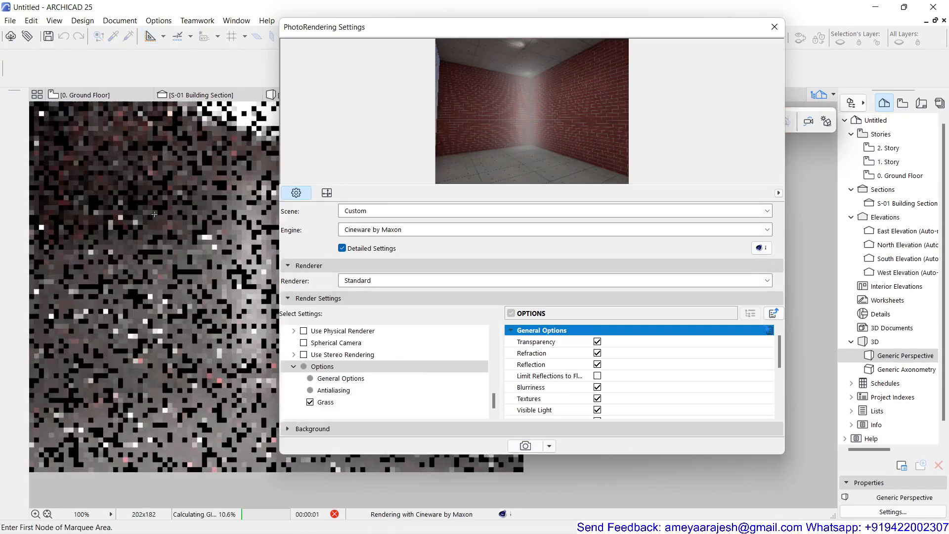
pyautogui.click(128, 96)
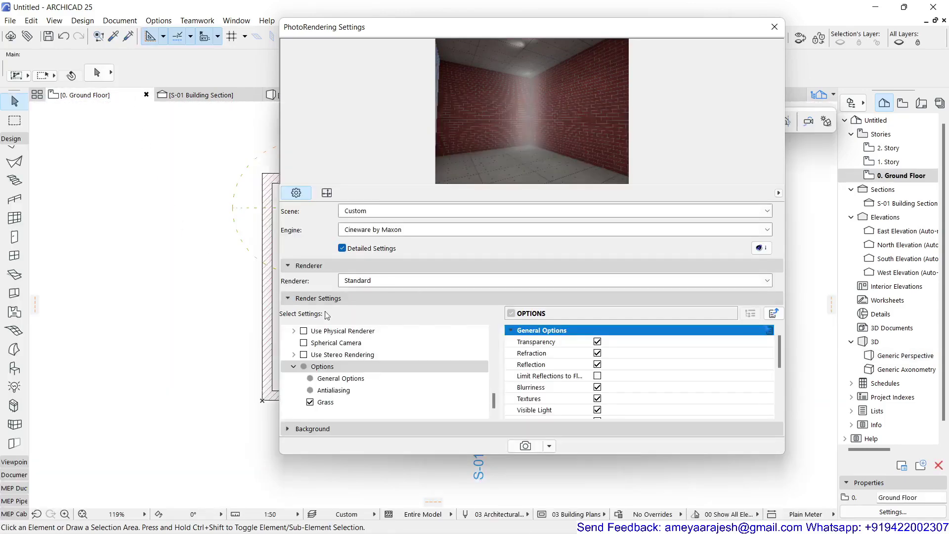
# In the corner line light's Basic Light Parameters, set its color to yellow and its main intensity to 140%.
pyautogui.click(775, 27)
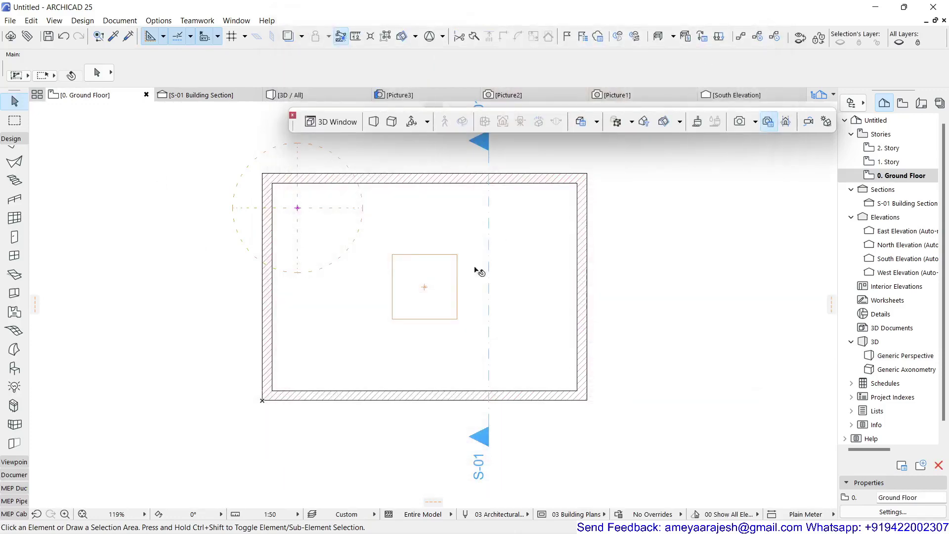
pyautogui.click(297, 207)
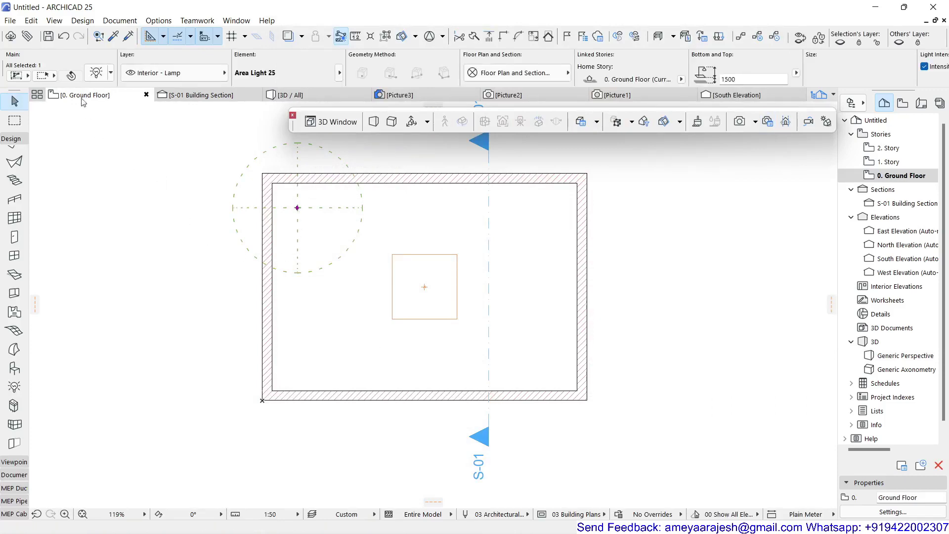
pyautogui.hotkey('ctrl', 't')
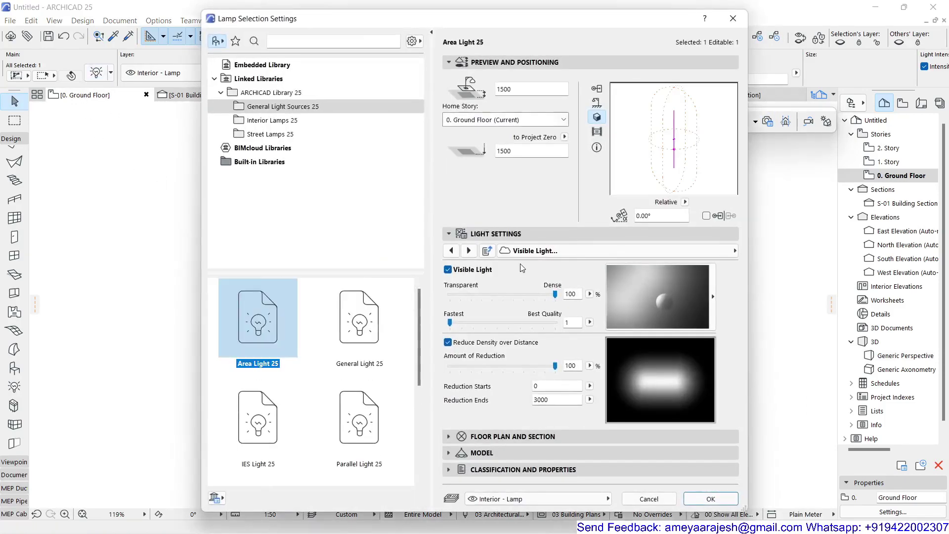
pyautogui.click(539, 250)
pyautogui.click(601, 247)
pyautogui.click(612, 249)
pyautogui.click(779, 253)
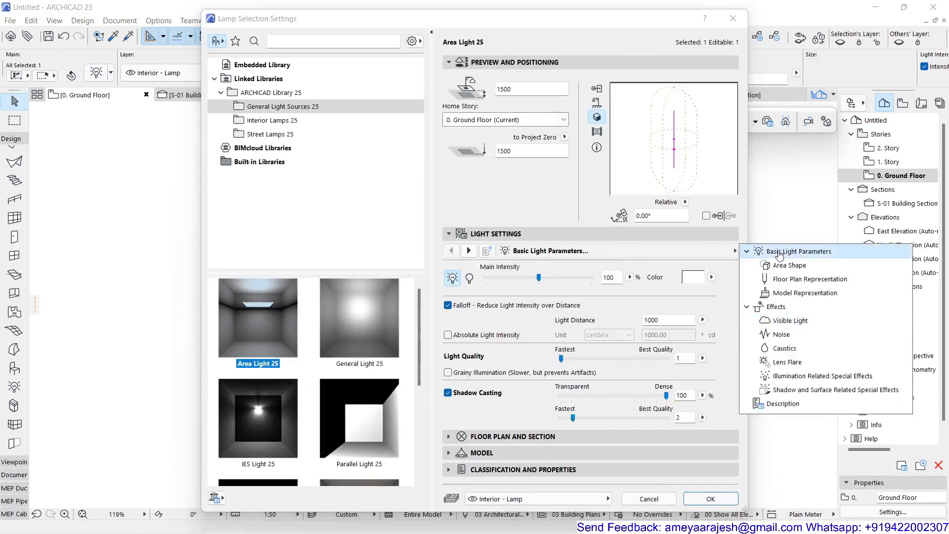
pyautogui.click(693, 277)
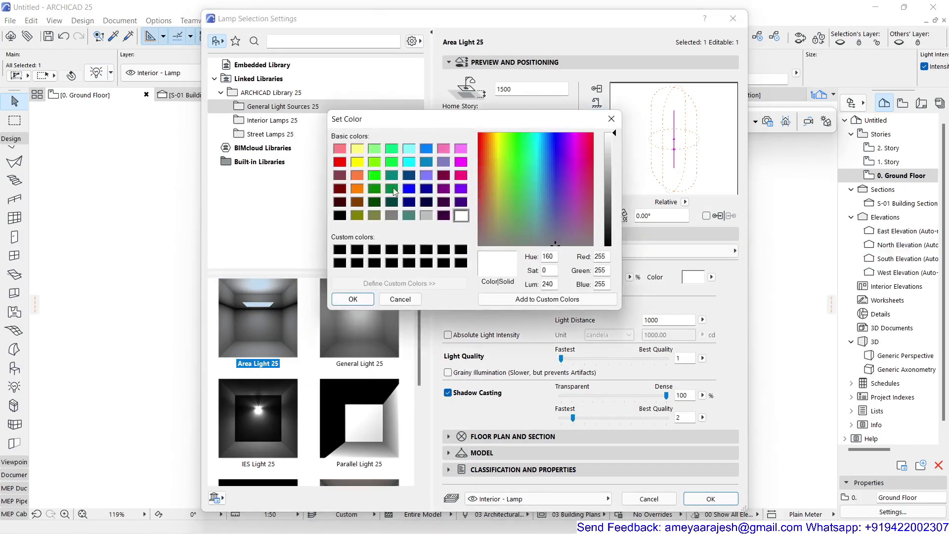
pyautogui.click(358, 162)
pyautogui.click(353, 299)
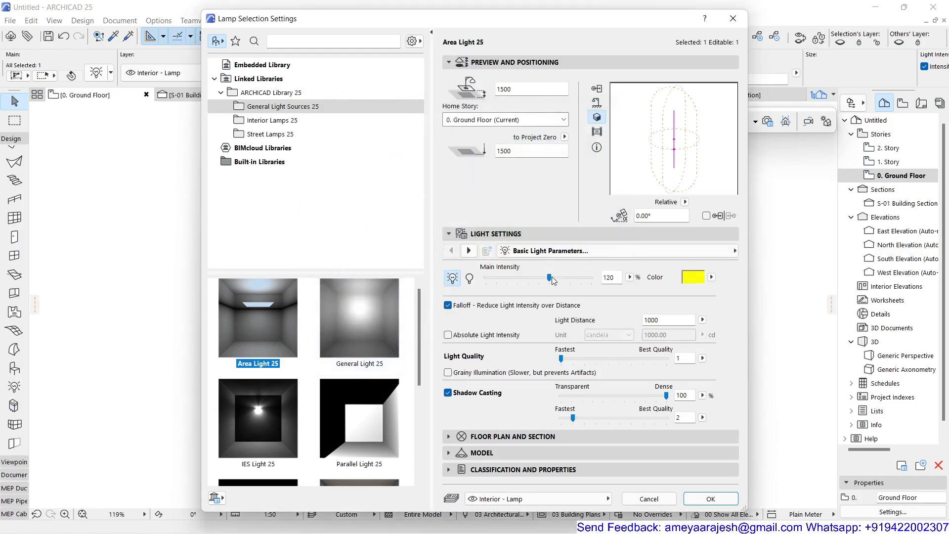
pyautogui.moveTo(553, 280); pyautogui.dragTo(558, 280)
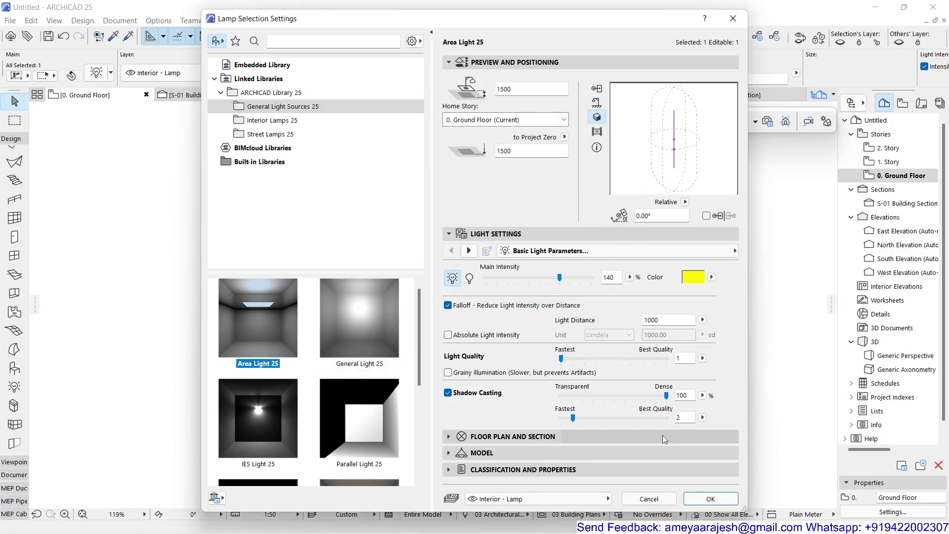
pyautogui.click(710, 499)
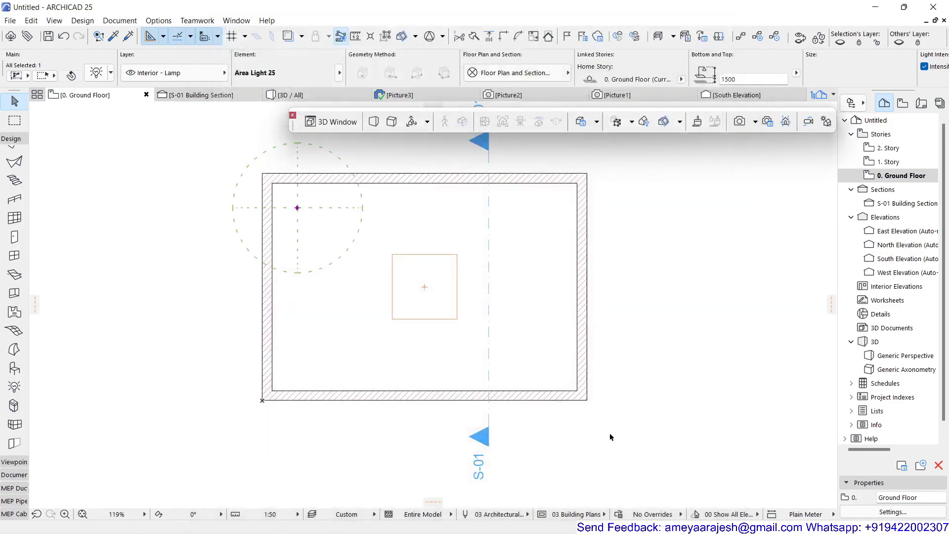
# Check the Picture3 rendering, then set the line light's visible light density reduction to start at 50 and end at 300.
pyautogui.click(429, 94)
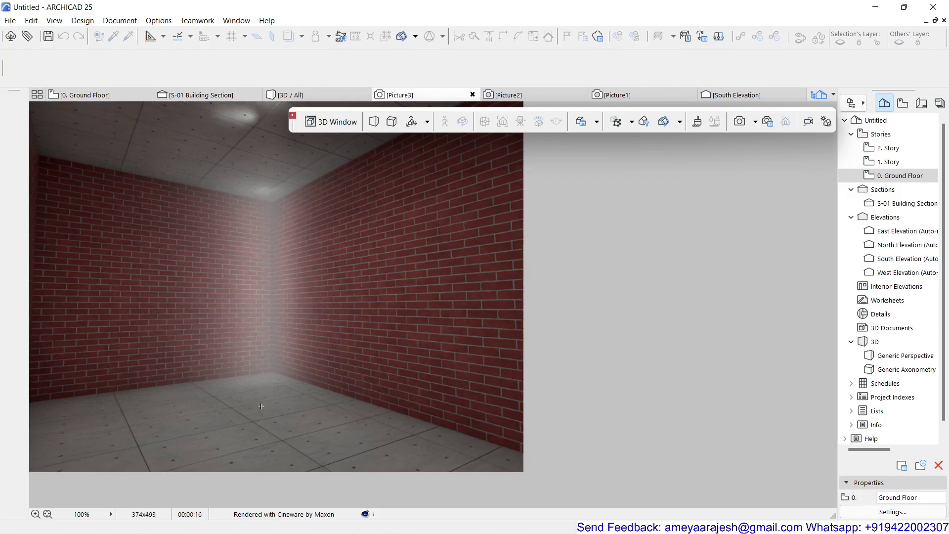
pyautogui.click(105, 96)
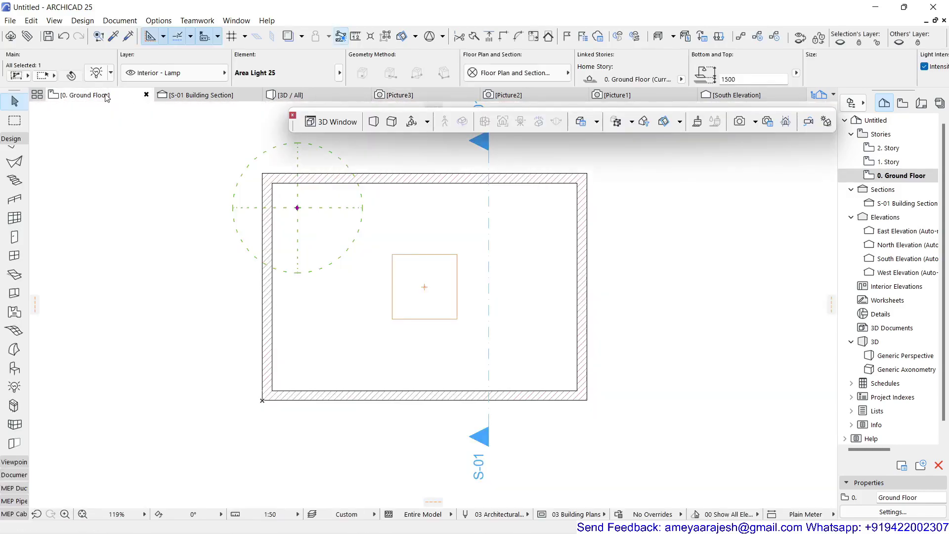
pyautogui.click(93, 75)
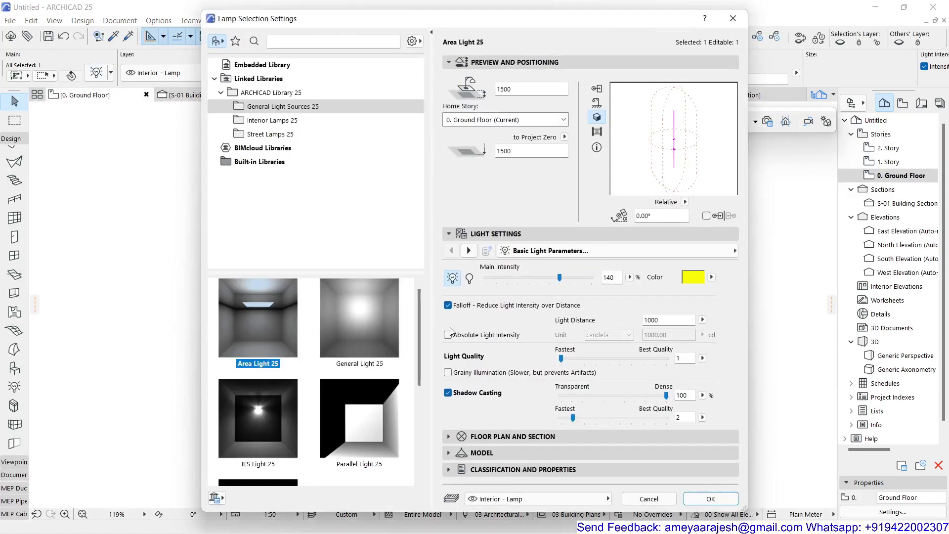
pyautogui.click(522, 251)
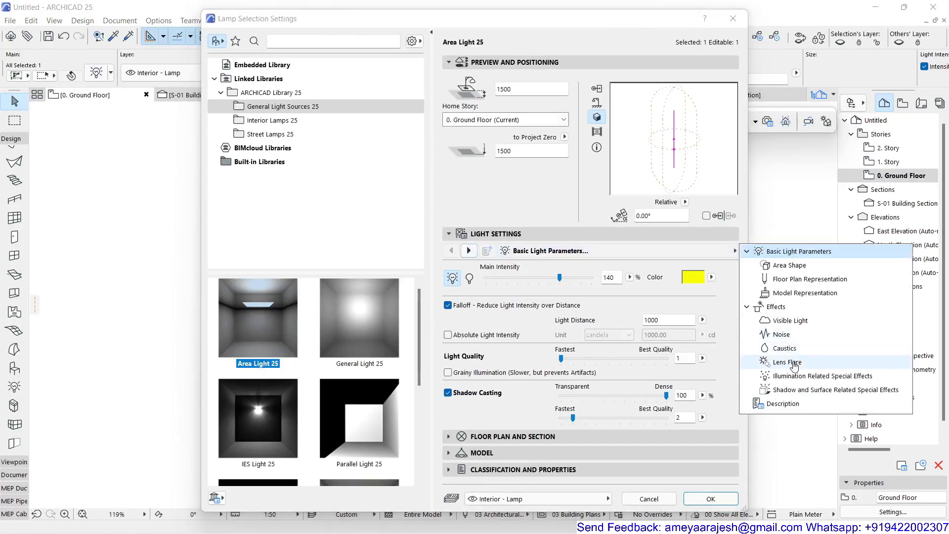
pyautogui.click(807, 321)
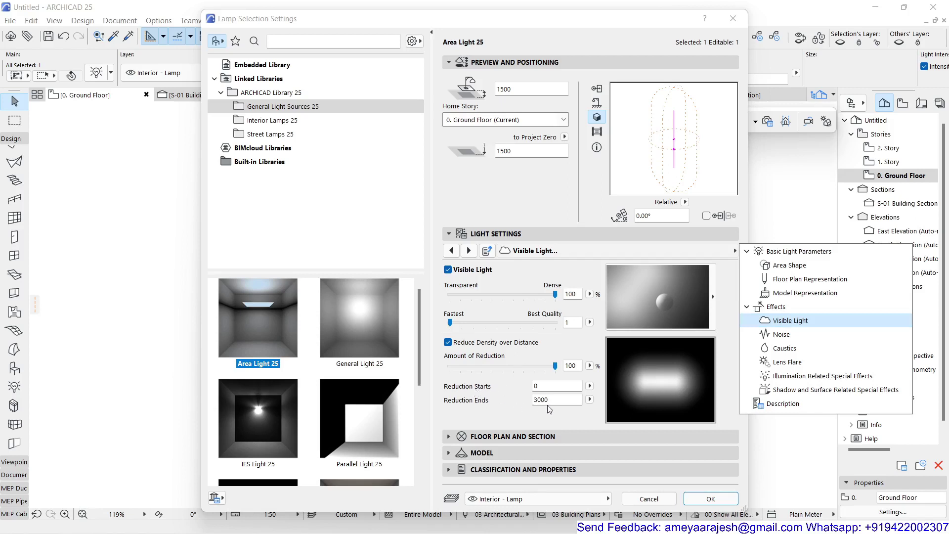
pyautogui.click(541, 386)
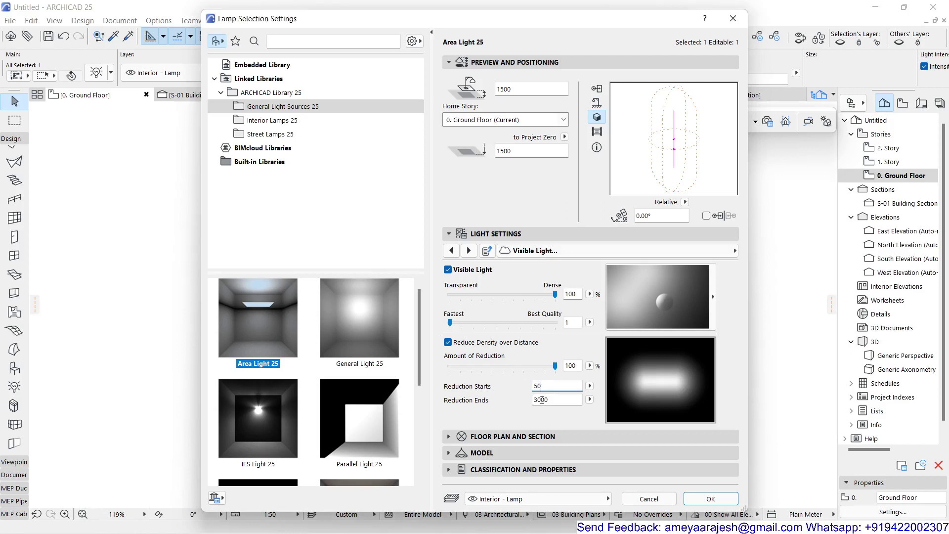
pyautogui.click(561, 403)
pyautogui.click(561, 402)
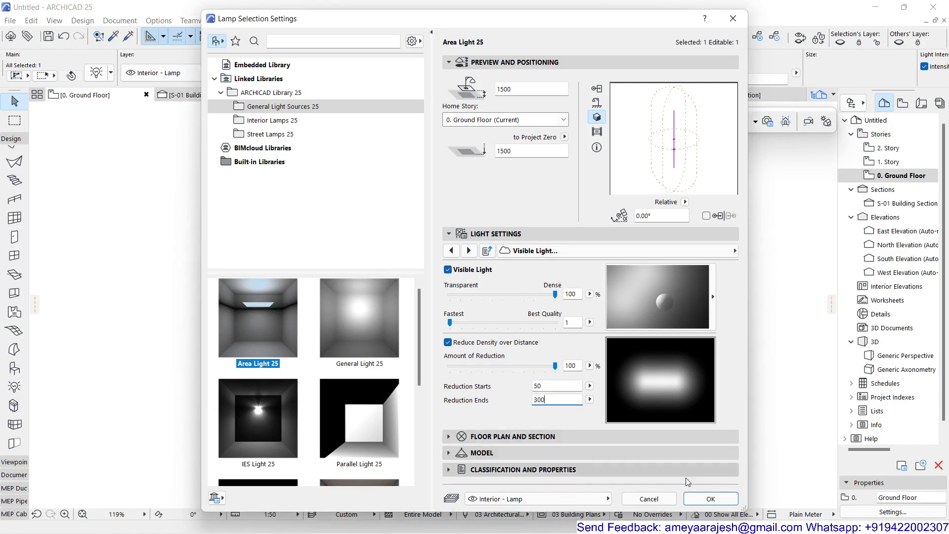
pyautogui.click(710, 499)
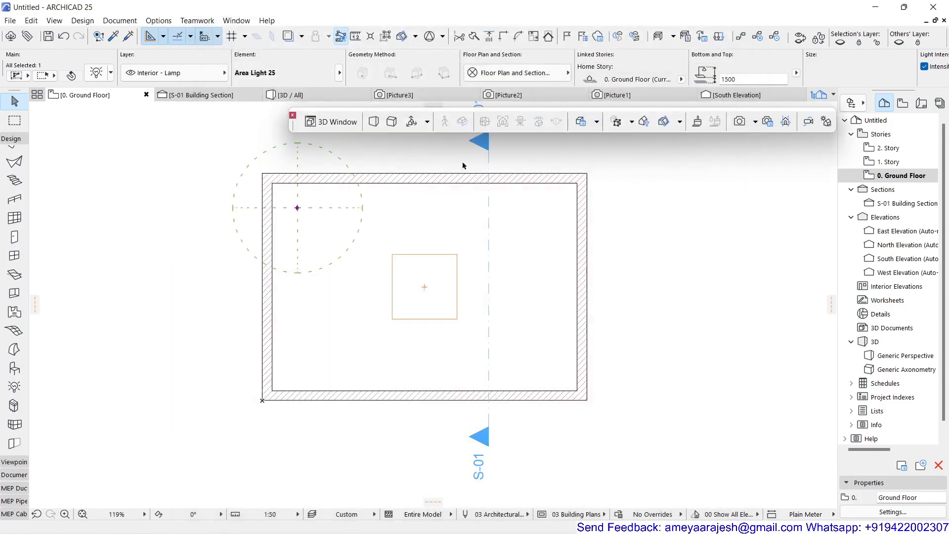
# Render the interior perspective again and compare the new picture with the Picture3, Picture2 and Picture1 renderings.
pyautogui.click(742, 124)
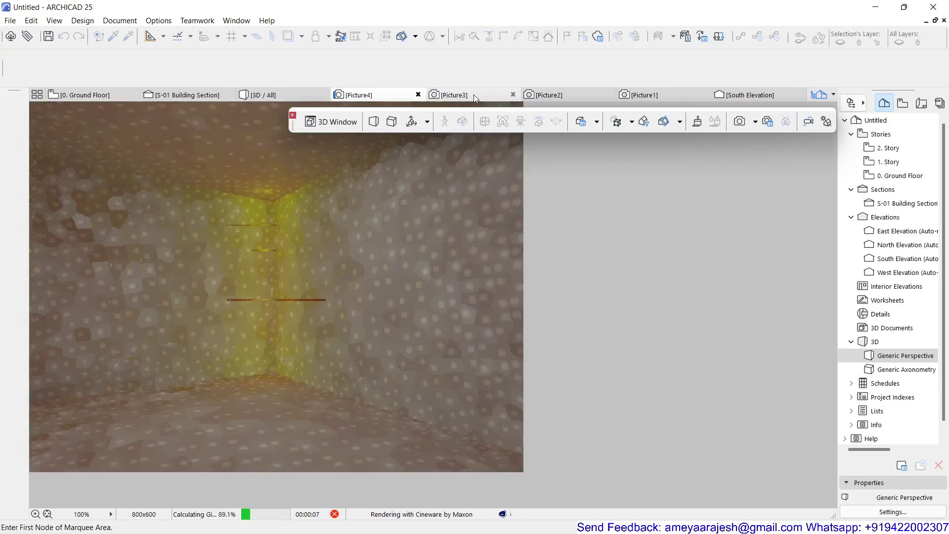
pyautogui.click(474, 94)
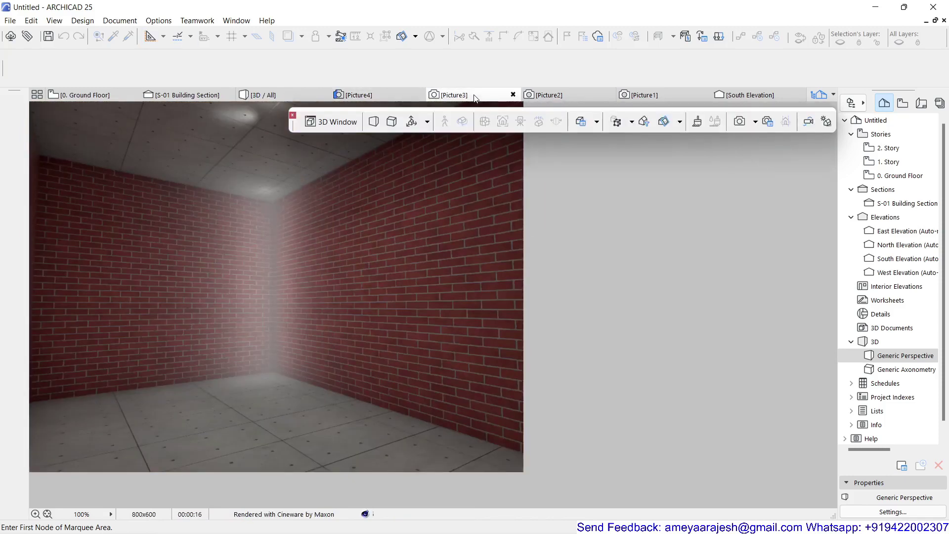
pyautogui.click(550, 95)
pyautogui.click(639, 95)
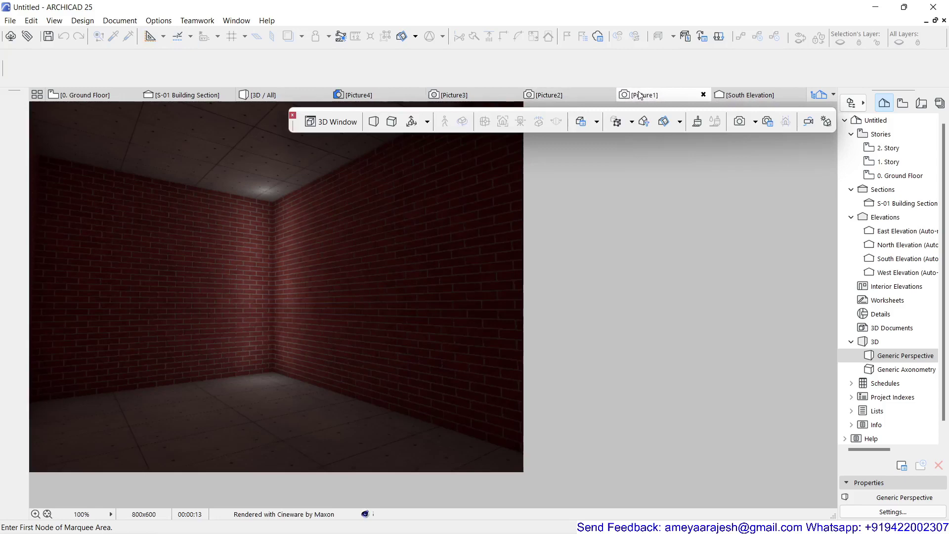
pyautogui.click(557, 96)
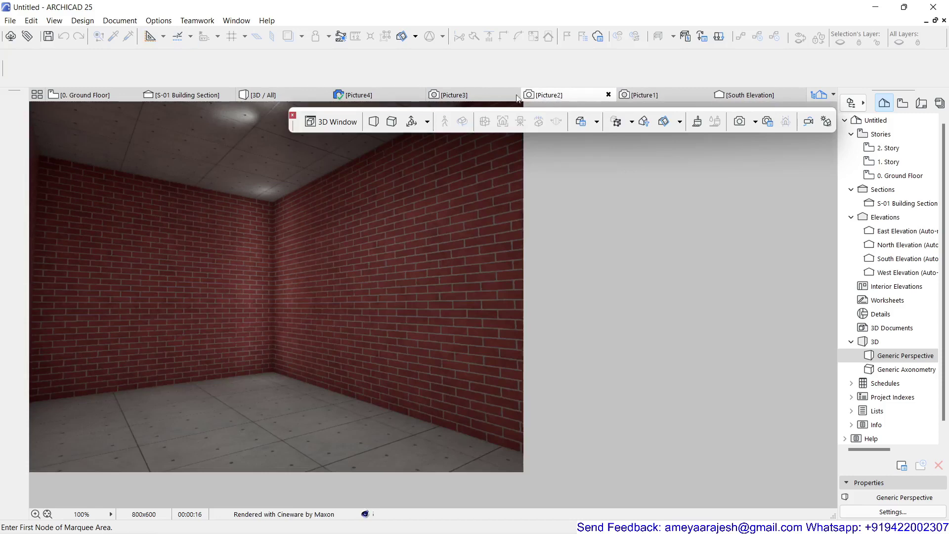
pyautogui.click(486, 94)
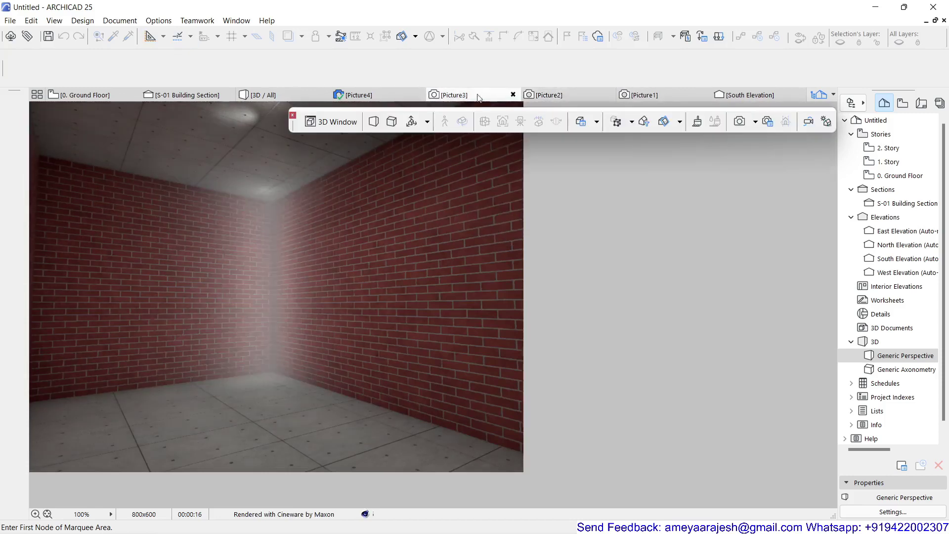
pyautogui.click(390, 96)
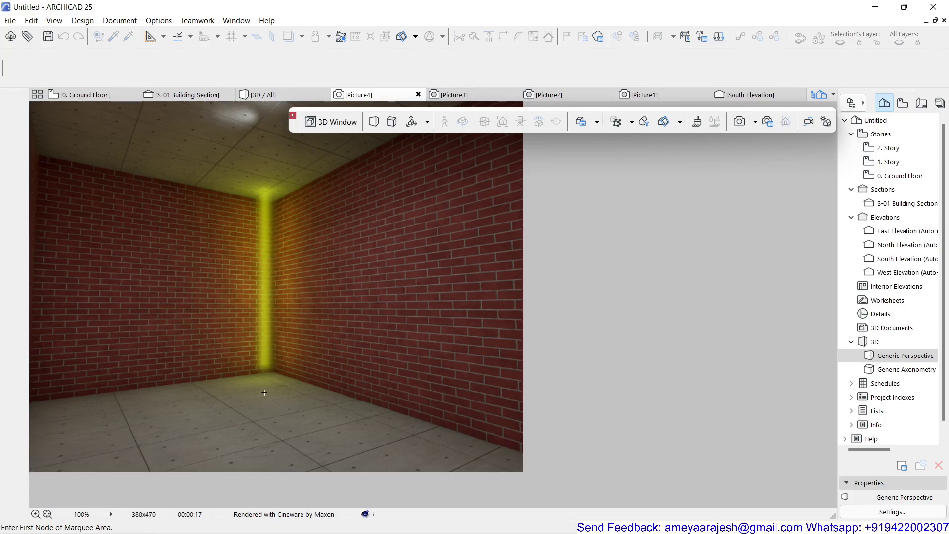
# On the ground floor plan, drag a copy of the line light about 1500 mm straight down, then select it in section S-01.
pyautogui.click(94, 97)
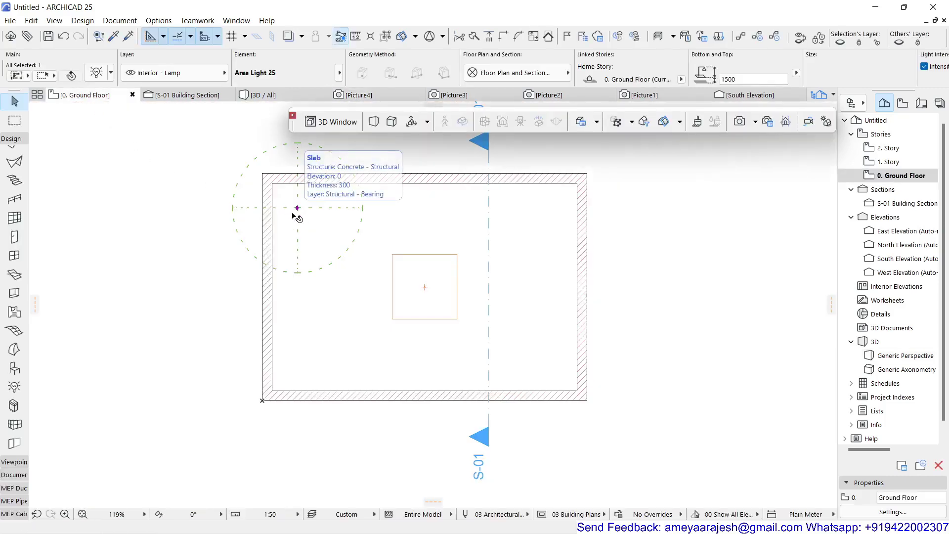
pyautogui.hotkey('ctrl', 'shift', 'd')
pyautogui.click(297, 208)
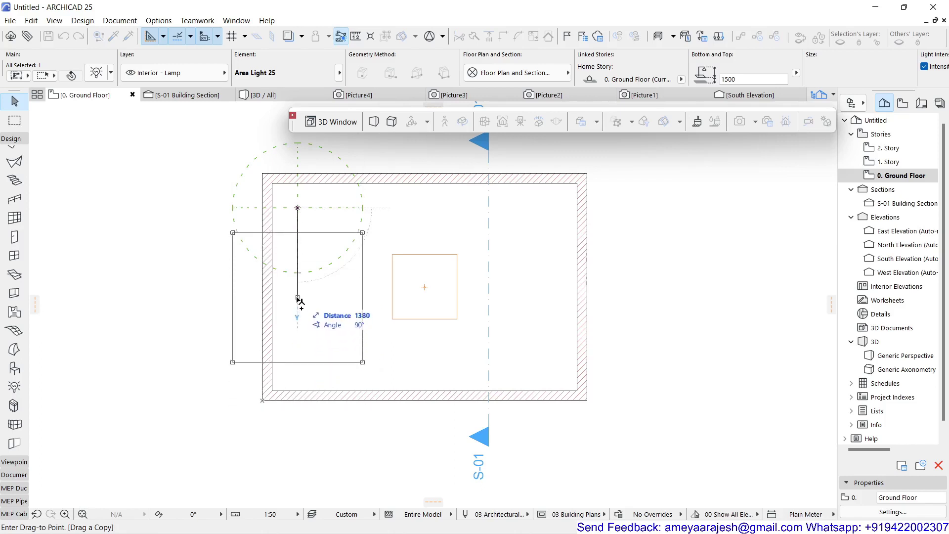
pyautogui.write('15')
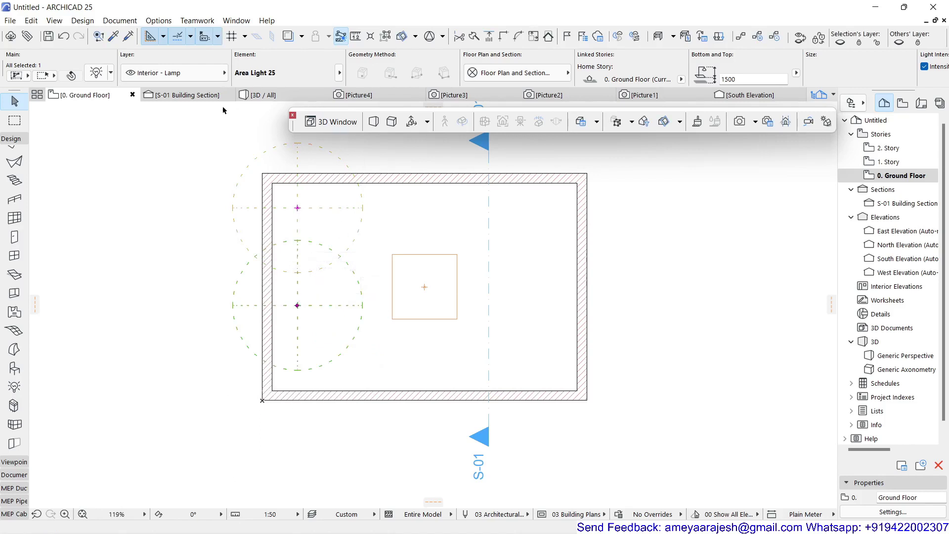
pyautogui.click(188, 95)
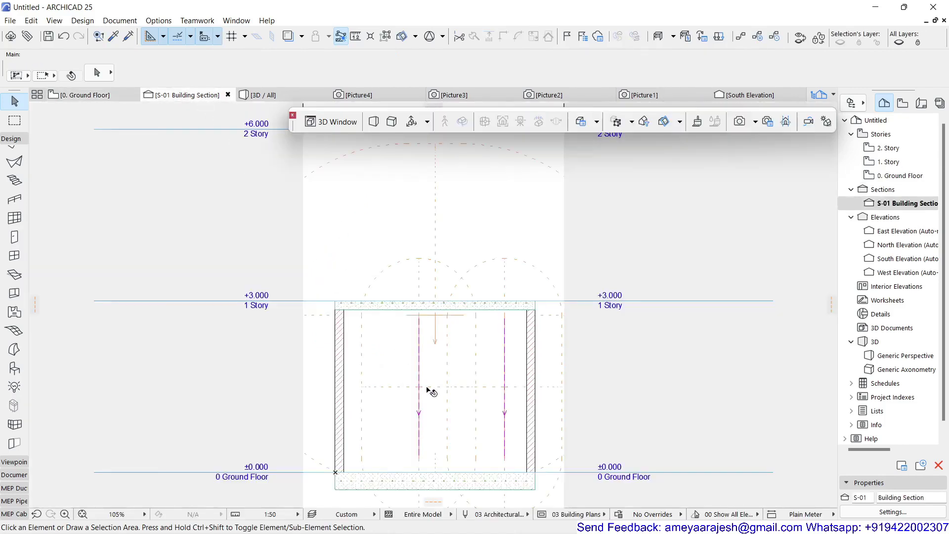
pyautogui.click(419, 416)
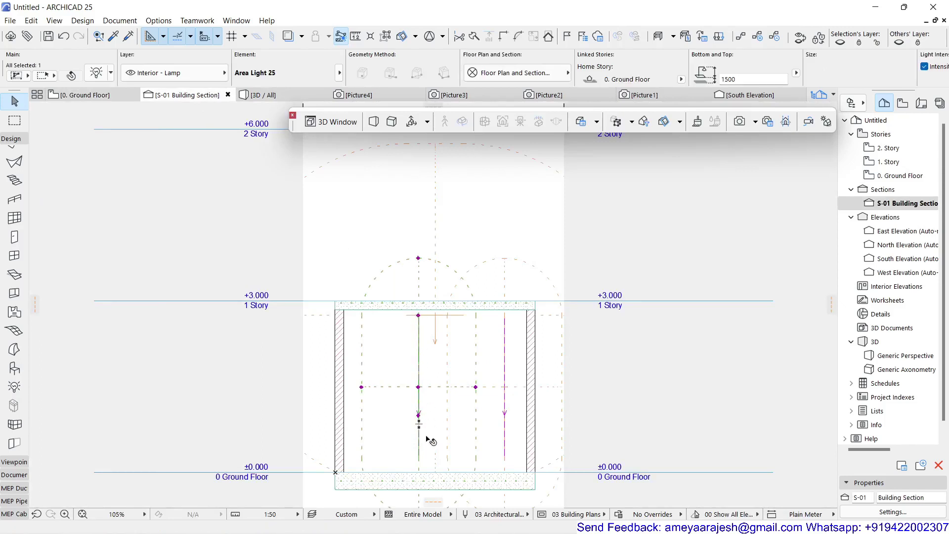
pyautogui.click(419, 315)
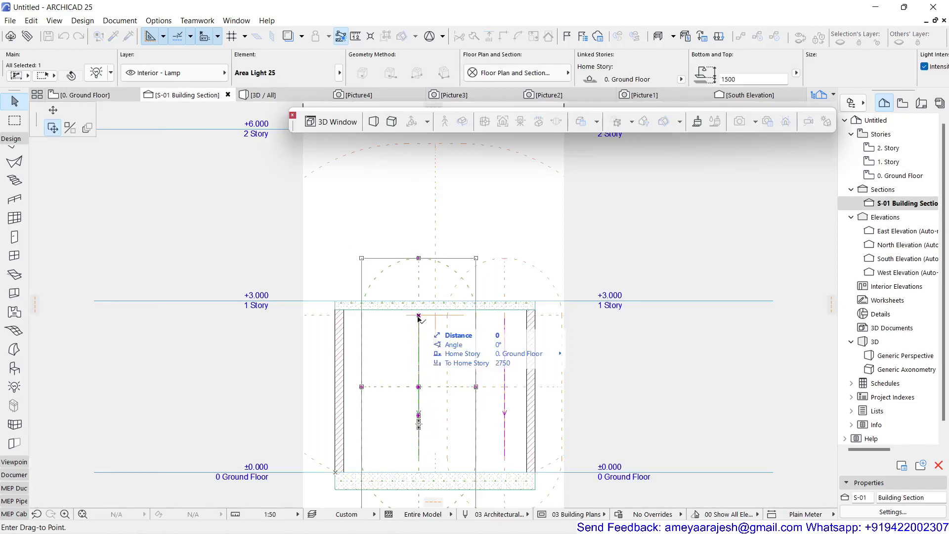
pyautogui.click(53, 109)
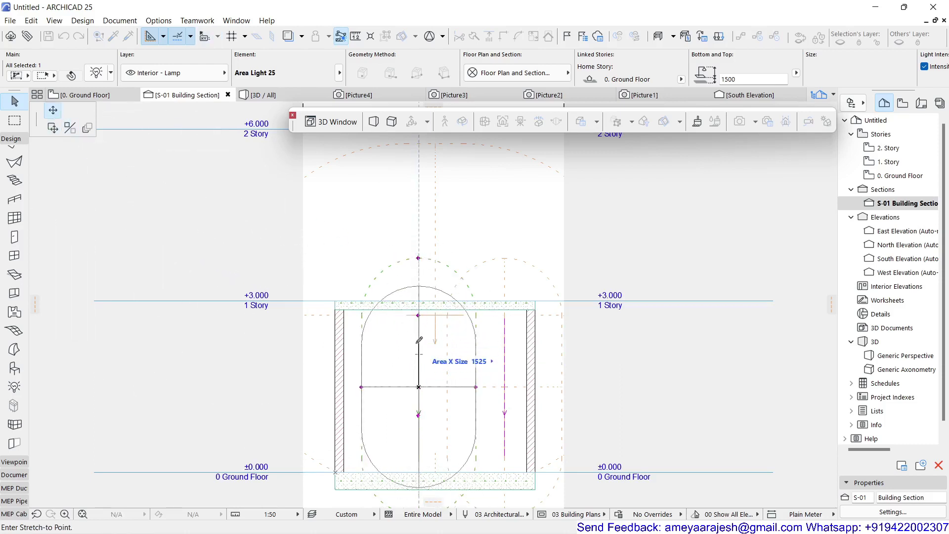
pyautogui.click(420, 341)
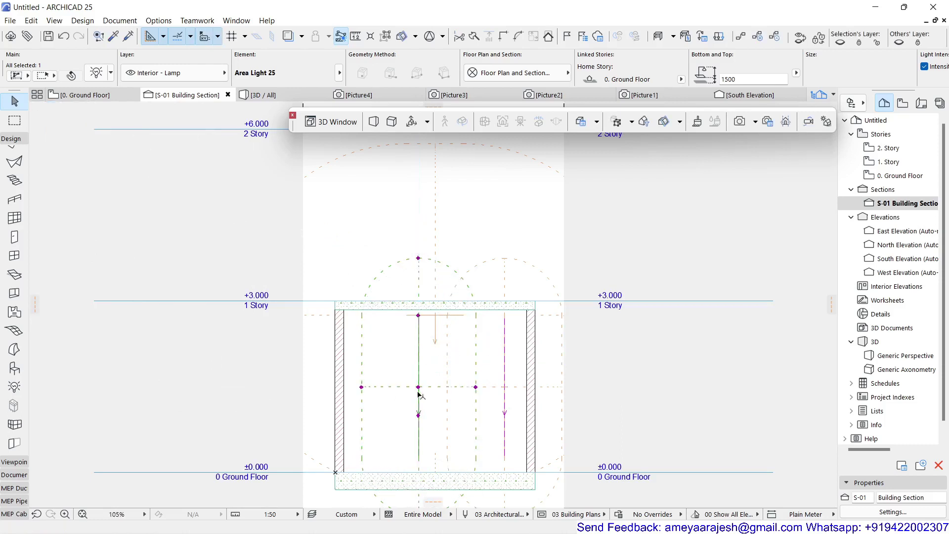
pyautogui.click(475, 386)
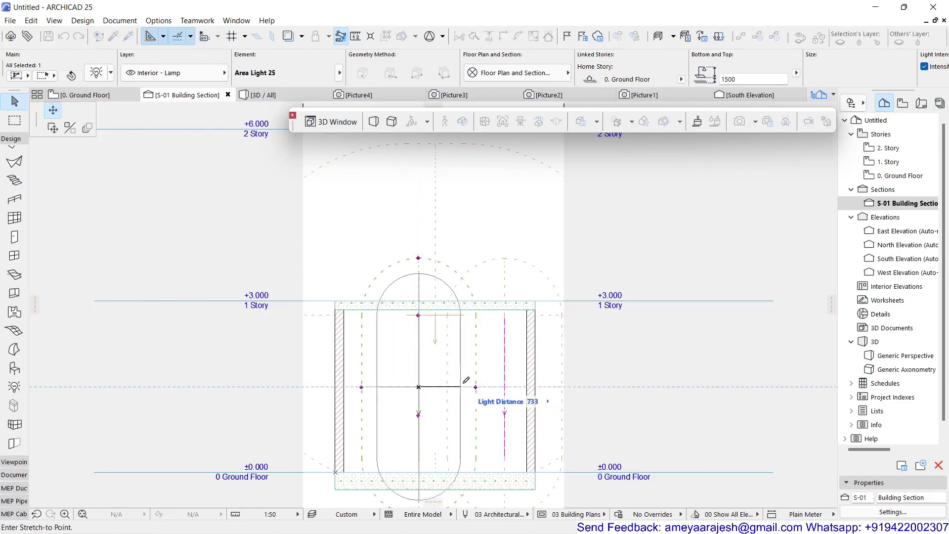
pyautogui.press('Escape')
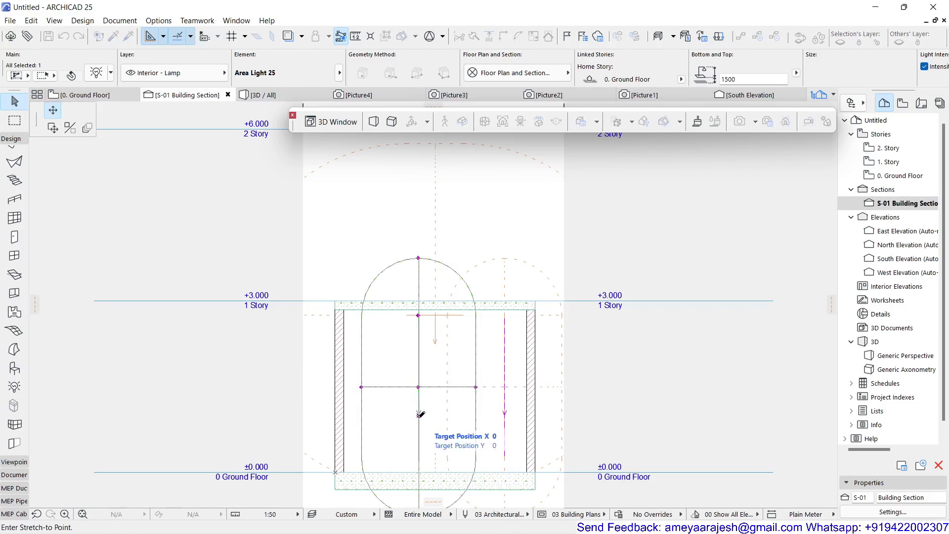
# In section S-01, turn the copied line light's target to make it lie horizontally, then move the light 1000 mm straight up.
pyautogui.click(420, 414)
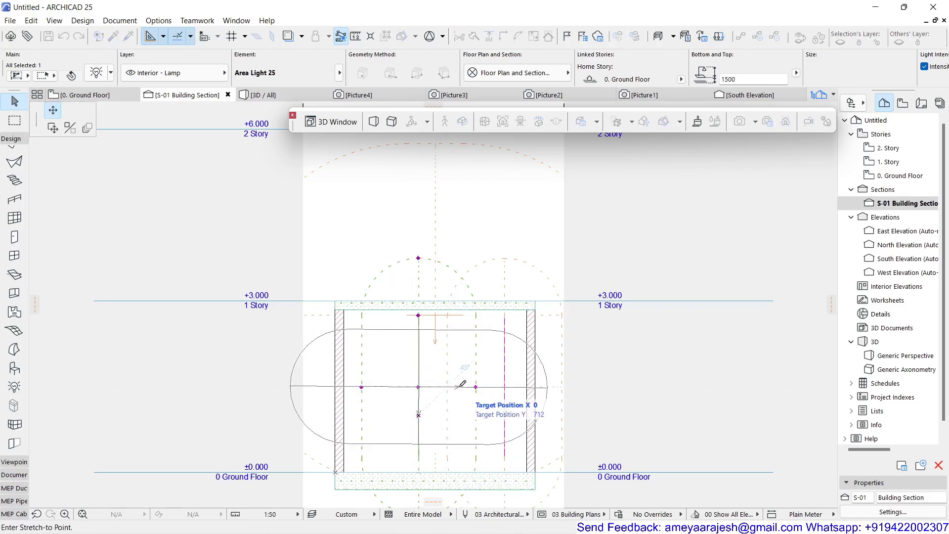
pyautogui.click(459, 387)
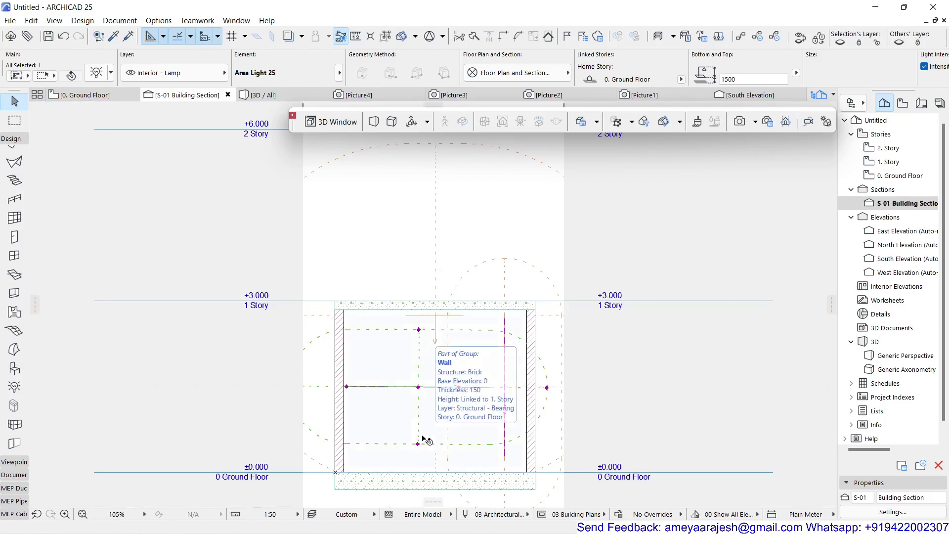
pyautogui.hotkey('ctrl', 'd')
pyautogui.click(419, 387)
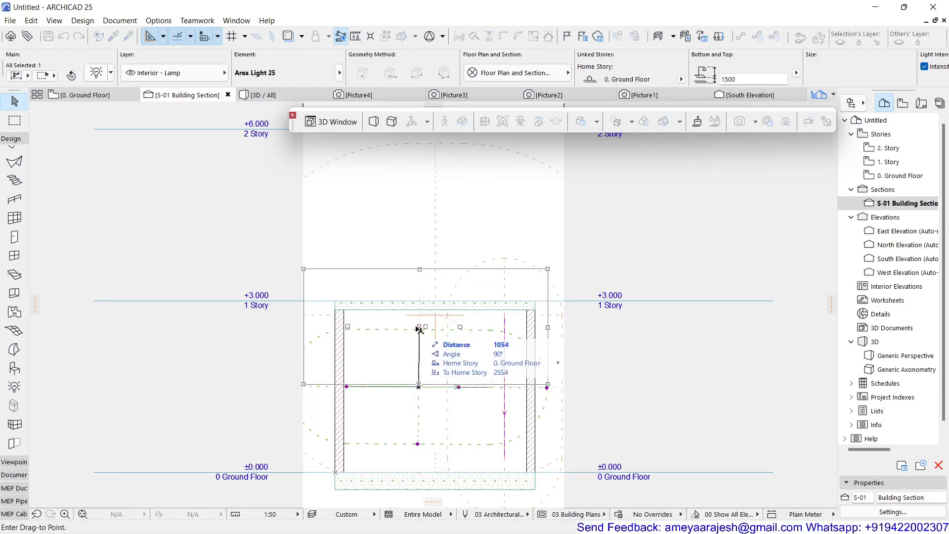
pyautogui.scroll(3, 419, 330)
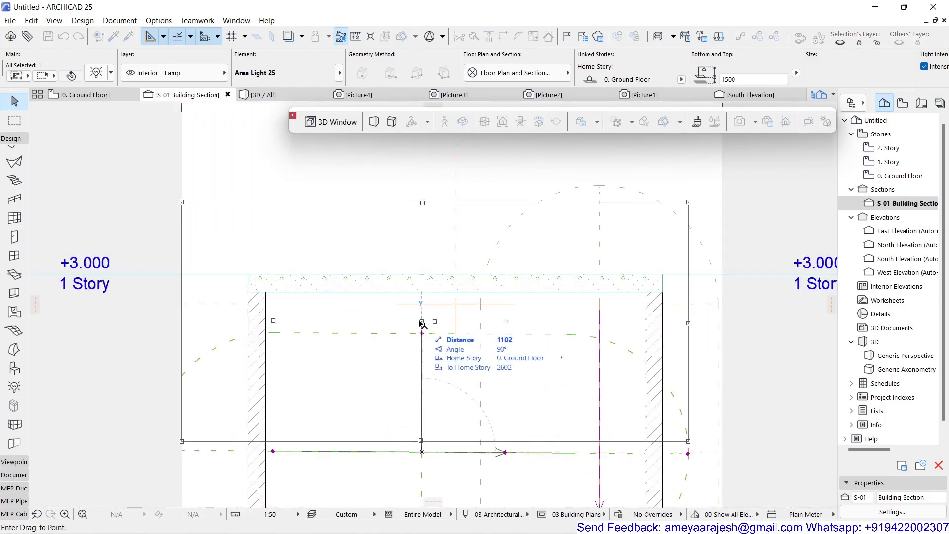
pyautogui.write('1')
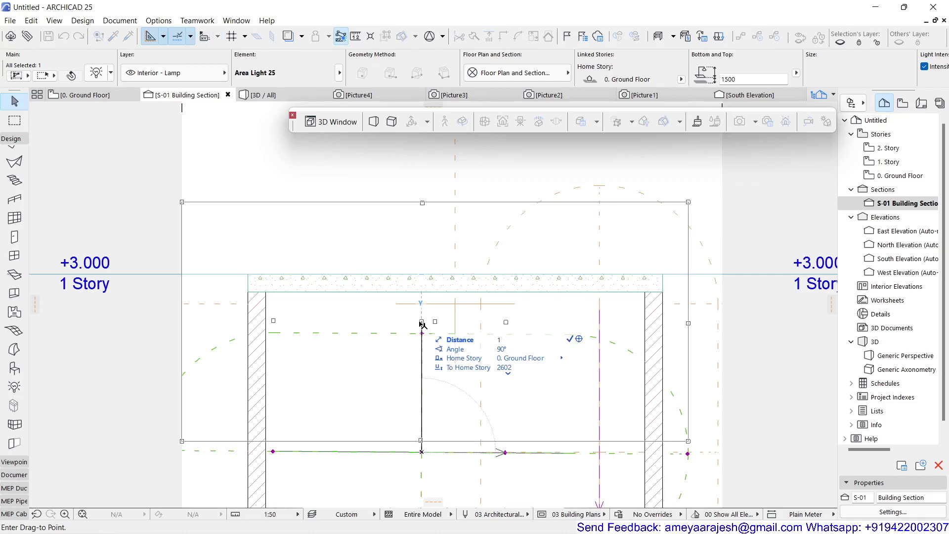
pyautogui.write('000')
pyautogui.press('Return')
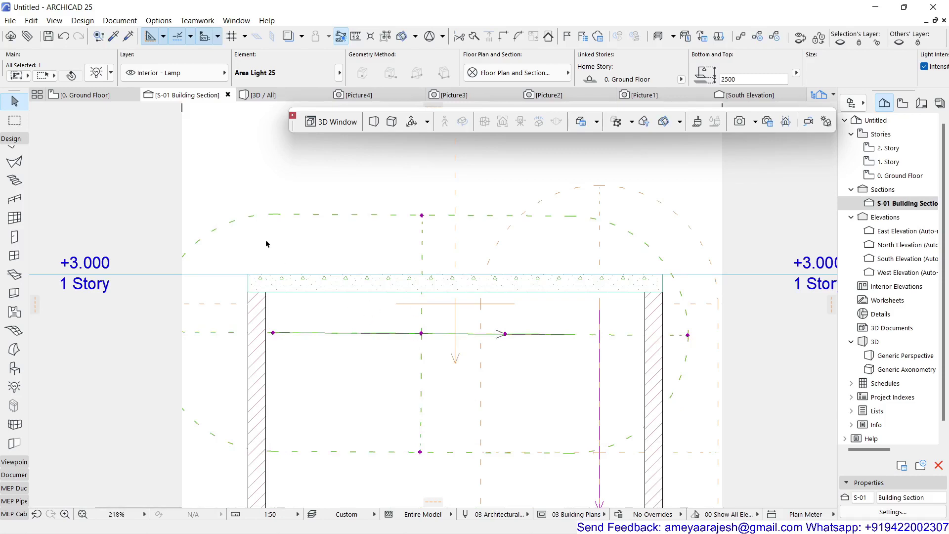
# In the raised line light's Basic Light Parameters, change its color to bright yellow-green (red 128, green 255, blue 0).
pyautogui.click(102, 77)
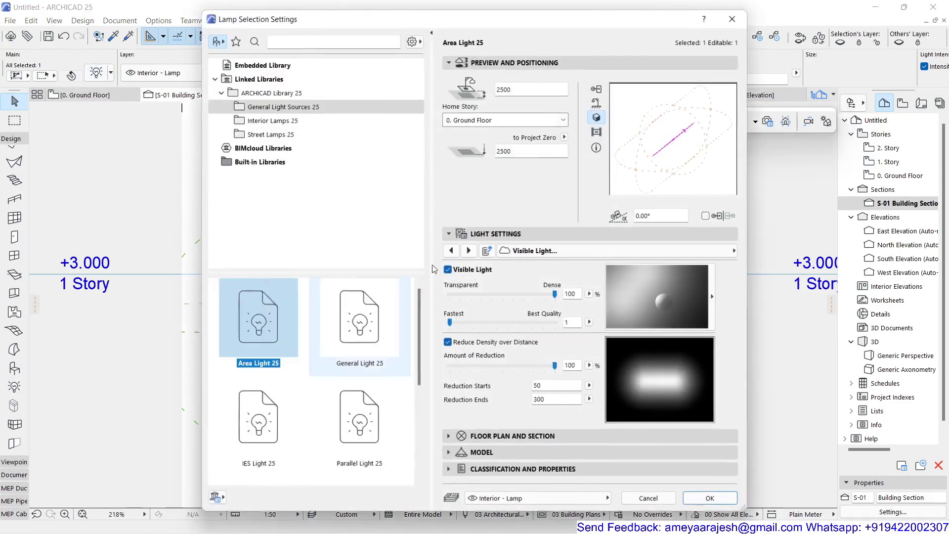
pyautogui.click(451, 251)
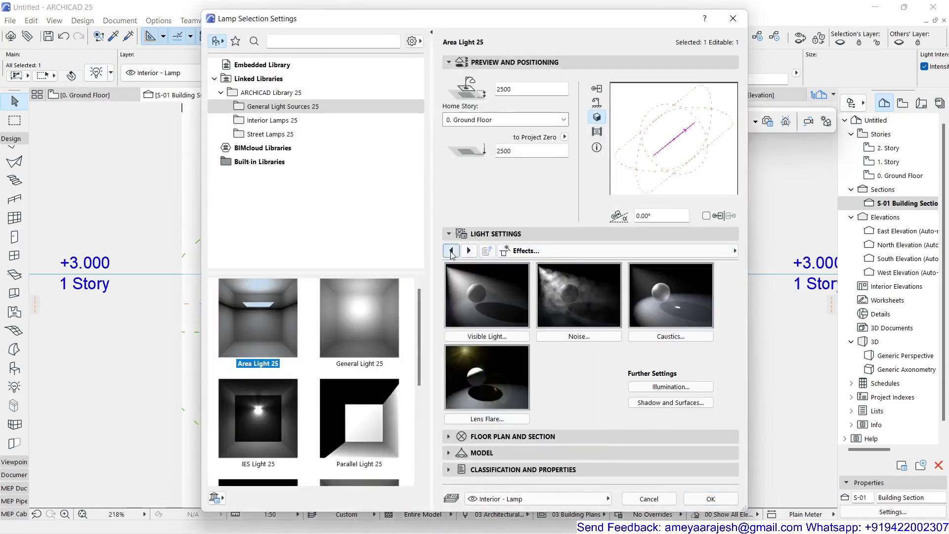
pyautogui.click(450, 250)
pyautogui.click(450, 250)
pyautogui.click(451, 250)
pyautogui.click(451, 250)
pyautogui.click(692, 278)
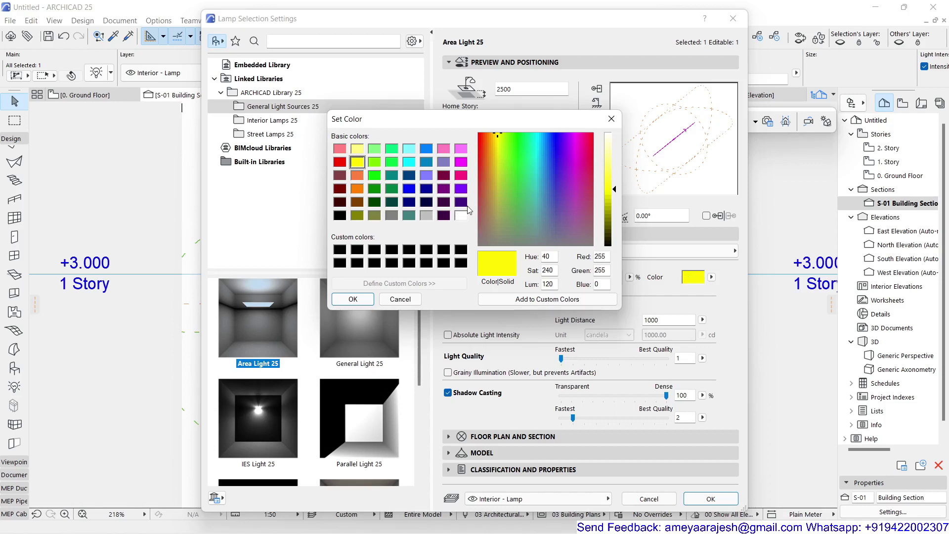
pyautogui.click(375, 163)
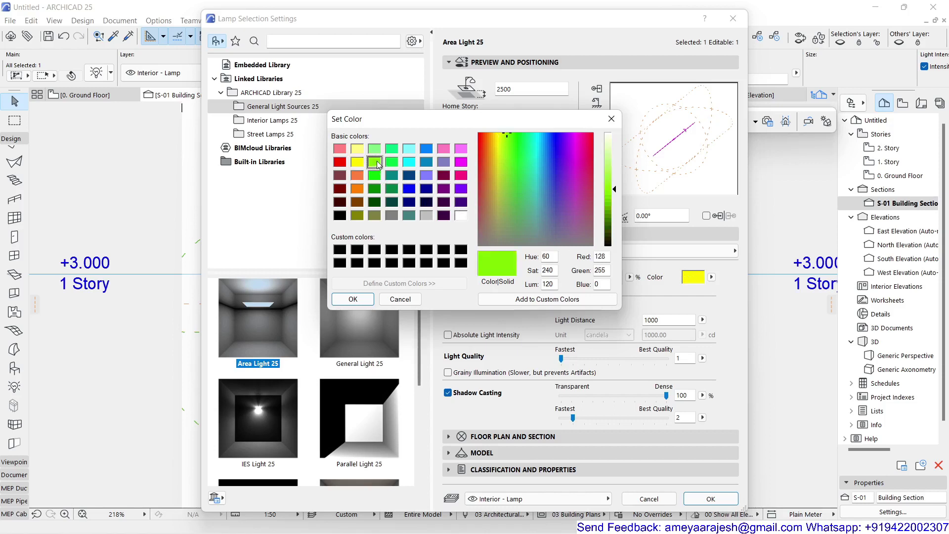
pyautogui.click(353, 299)
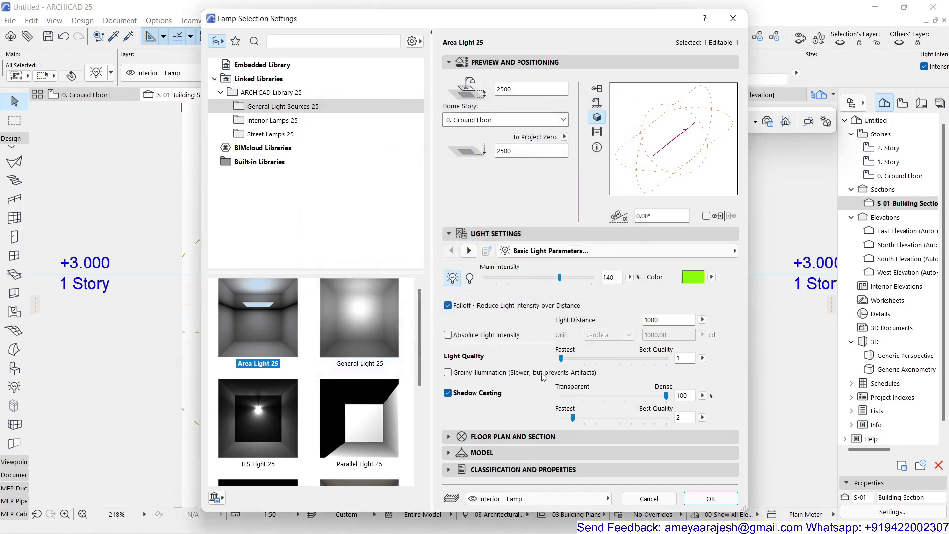
pyautogui.click(701, 496)
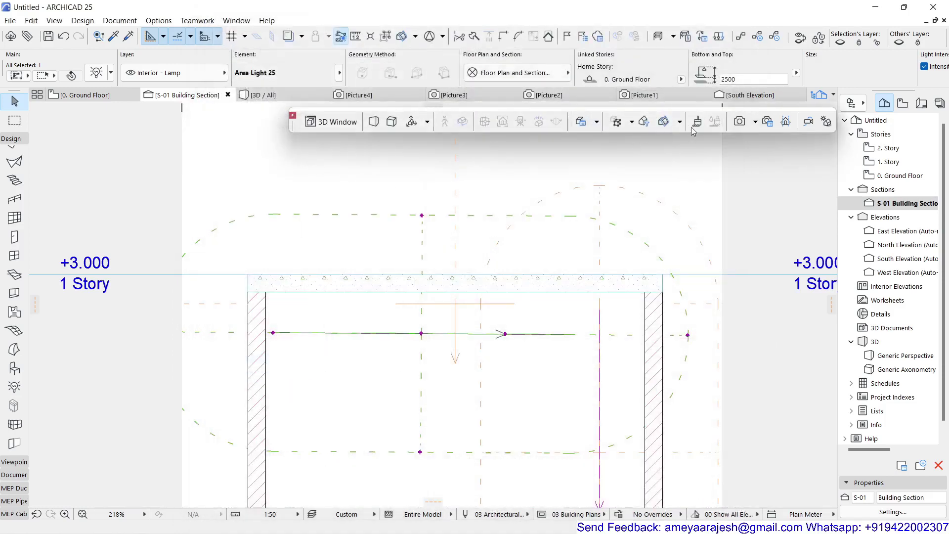
# Render the interior perspective again and compare the new picture with the Picture3 and Picture4 renderings.
pyautogui.click(739, 122)
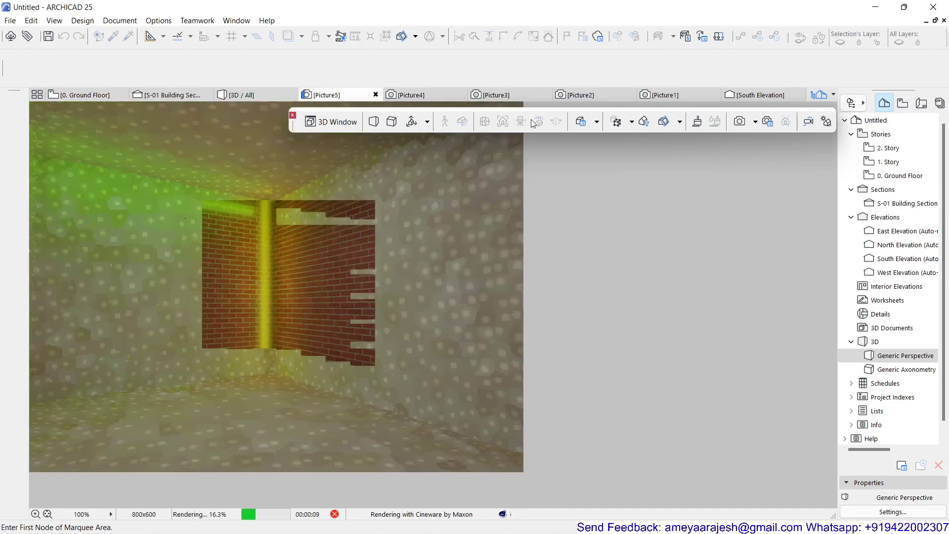
pyautogui.click(520, 98)
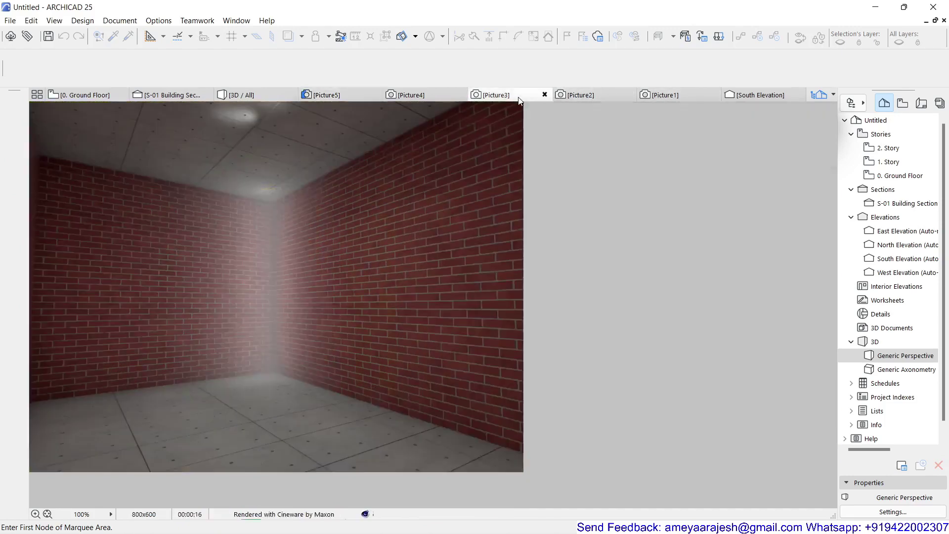
pyautogui.click(426, 96)
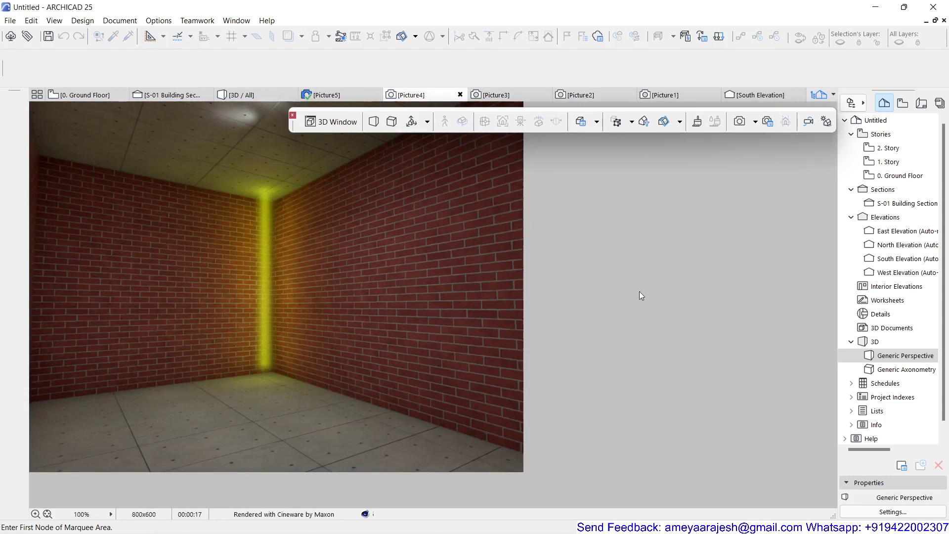
pyautogui.click(343, 94)
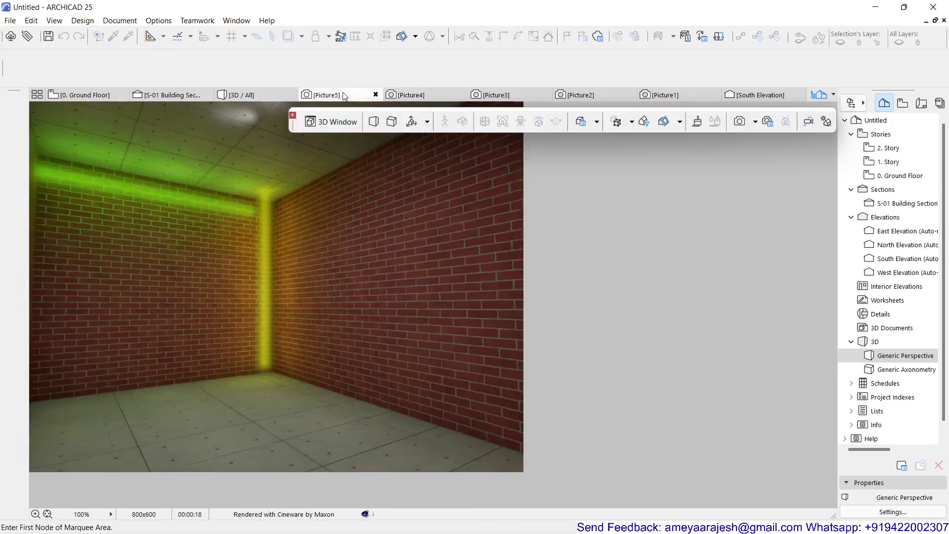